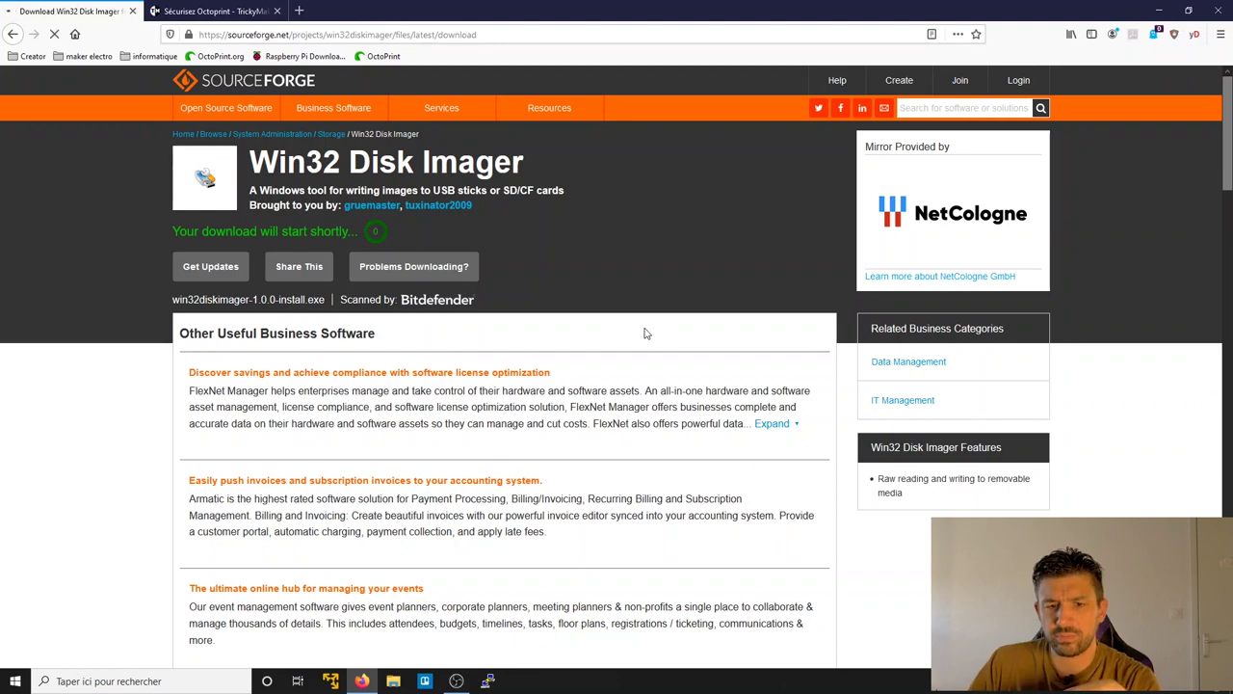
Save the win32diskimager-1.0.0-install.exe download and close its SourceForge page
left_click(618, 305)
left_click(132, 11)
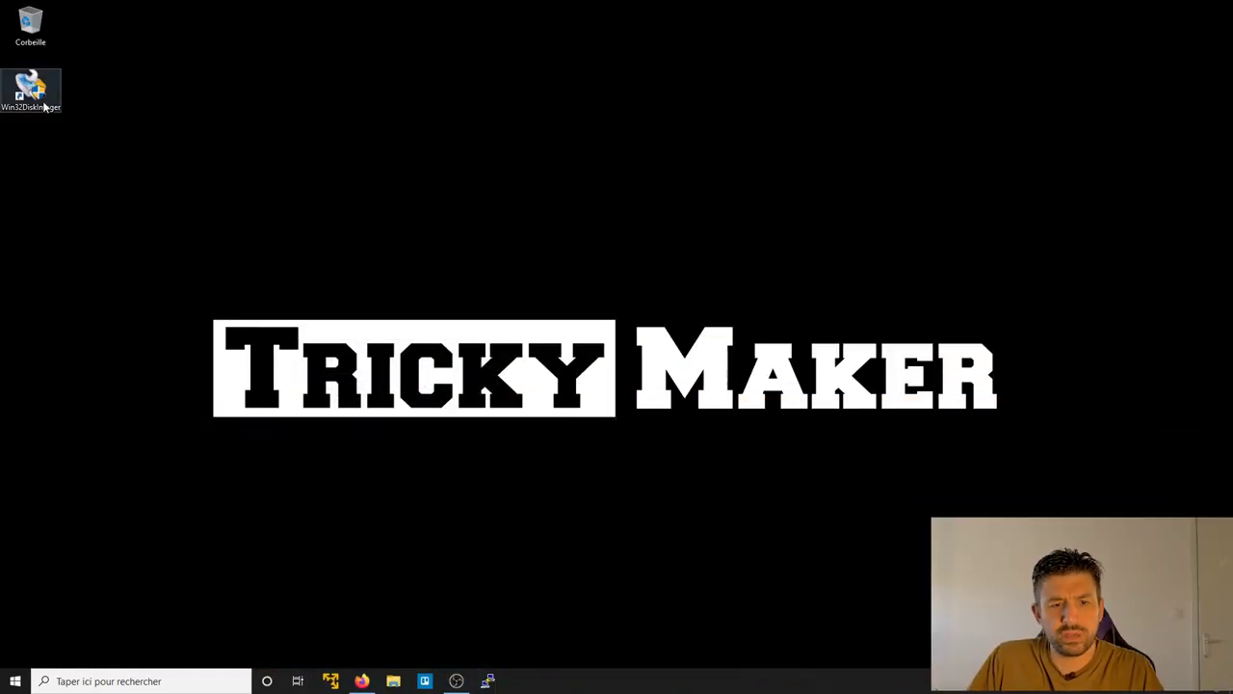
Open Win32 Disk Imager and select the F:\ drive as the device
double_click(45, 108)
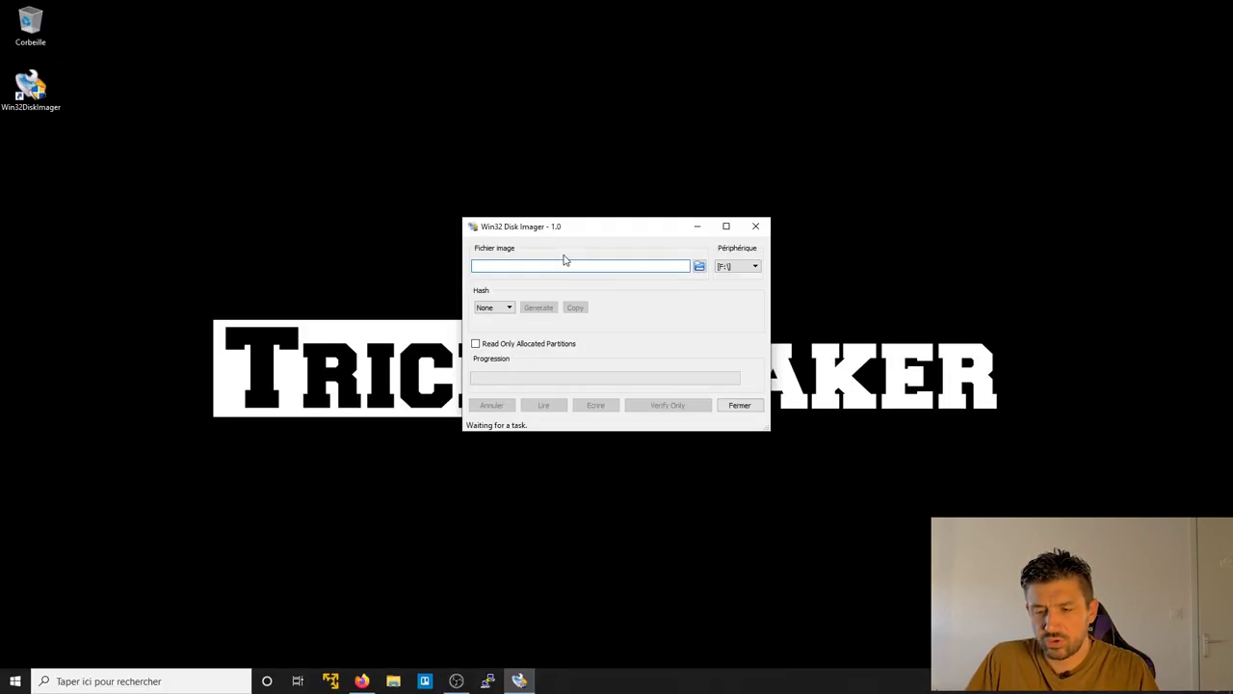
left_click(749, 267)
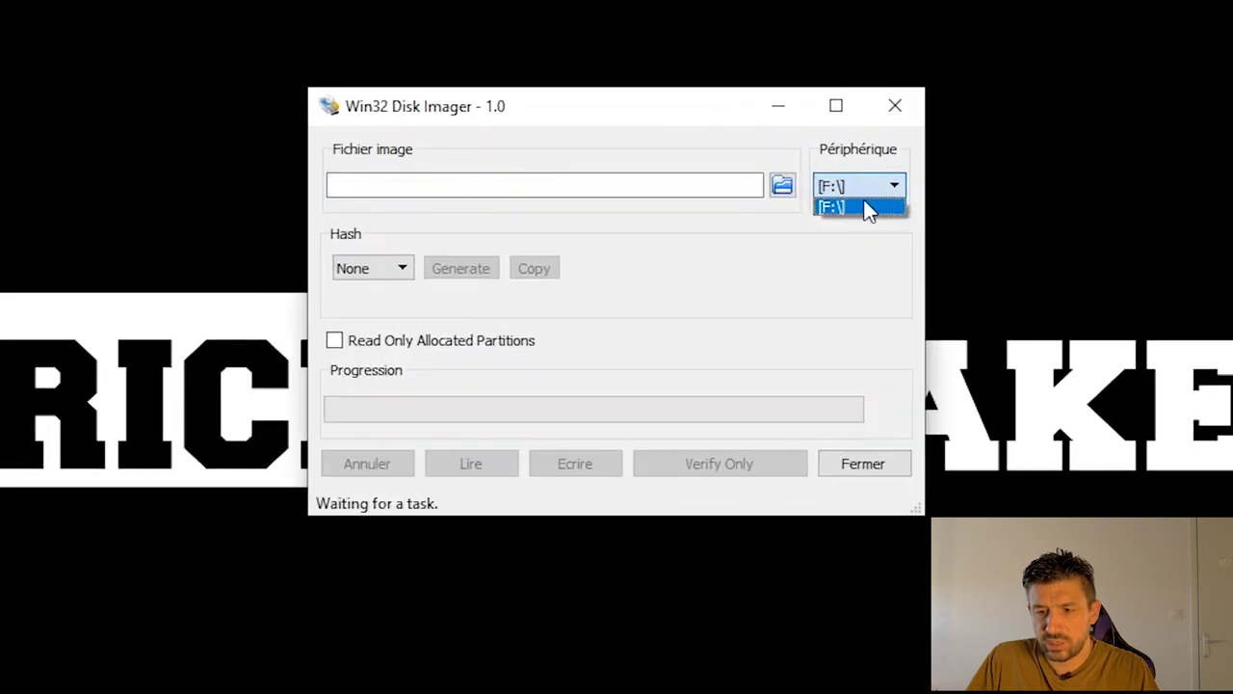
left_click(861, 210)
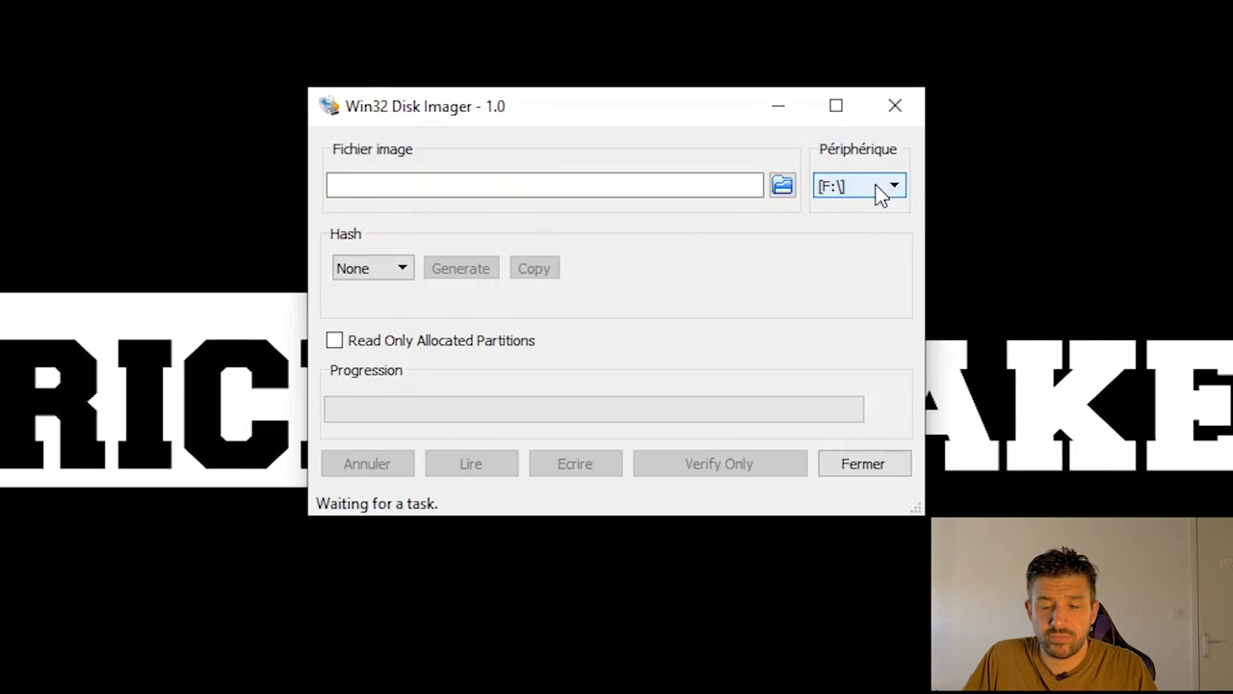
Name the image file backup_sd_octorpint_2020_05_21 and start reading the SD card into it, leaving Read Only Allocated Partitions off
left_click(448, 183)
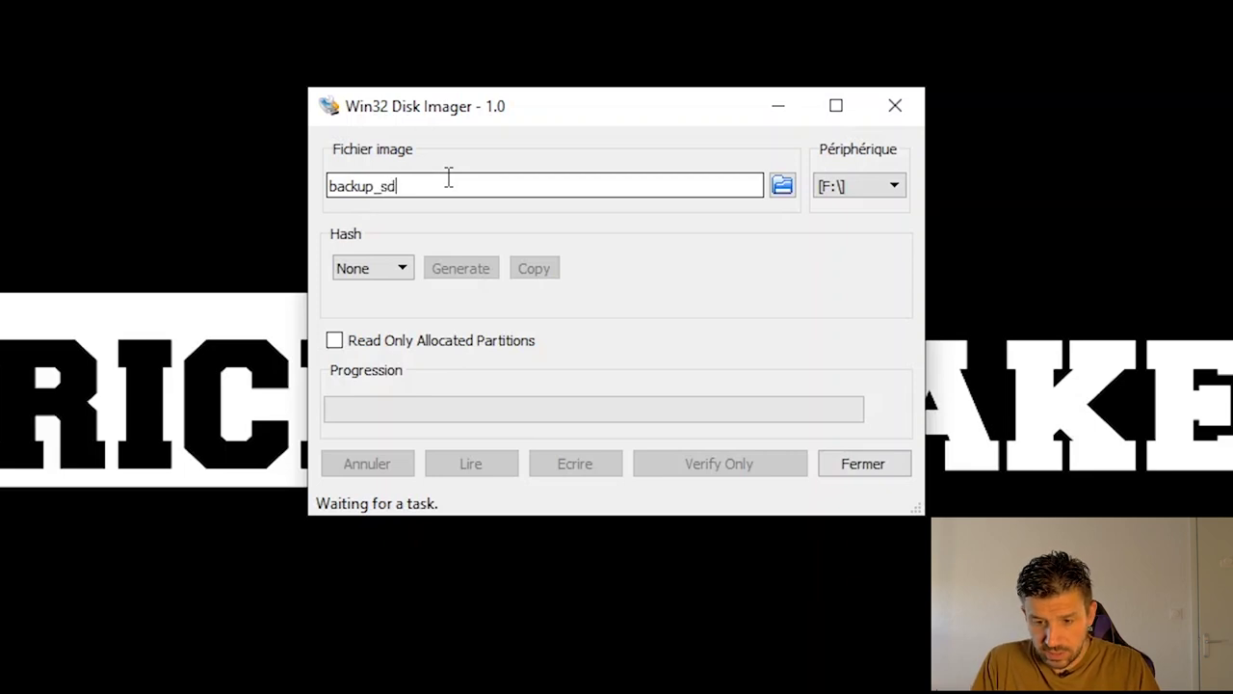
type("oct")
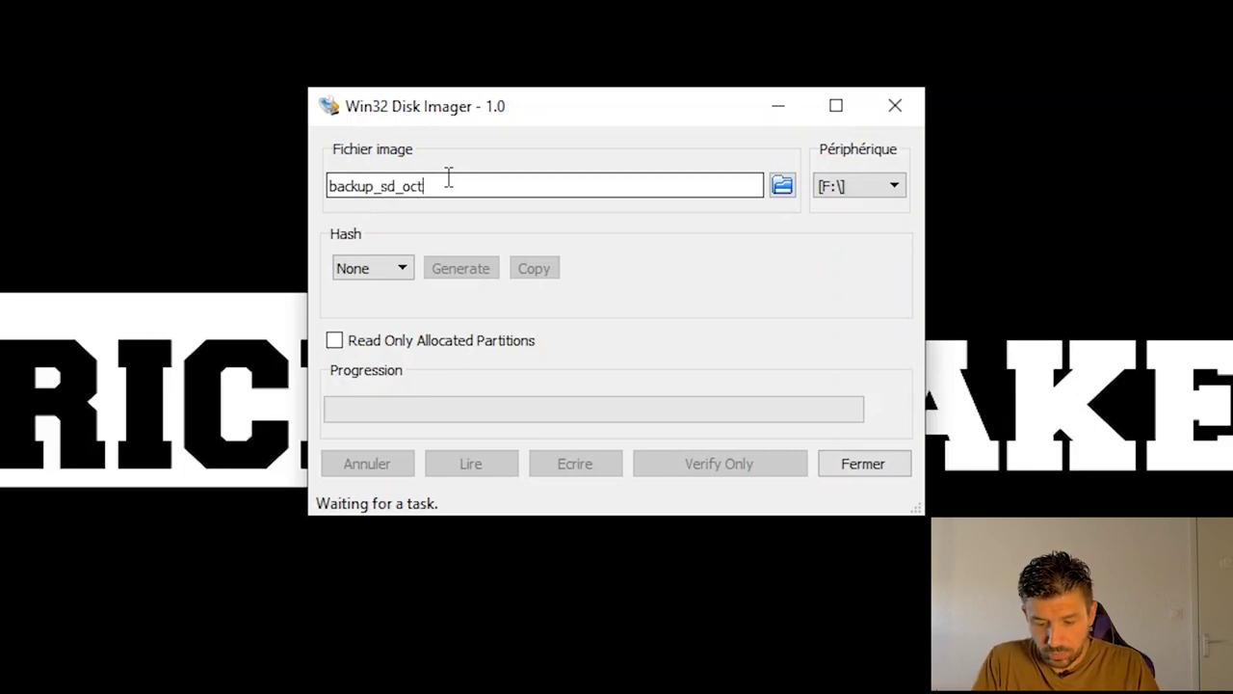
type("oprint")
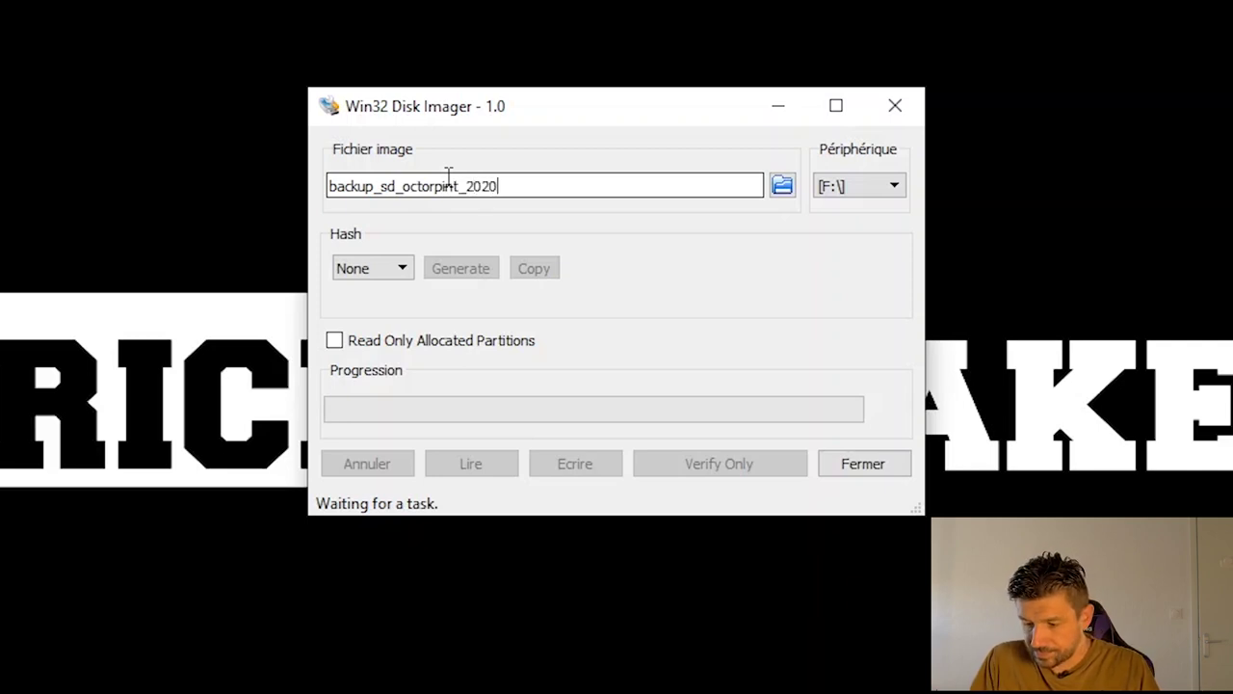
type("_2020_05_21")
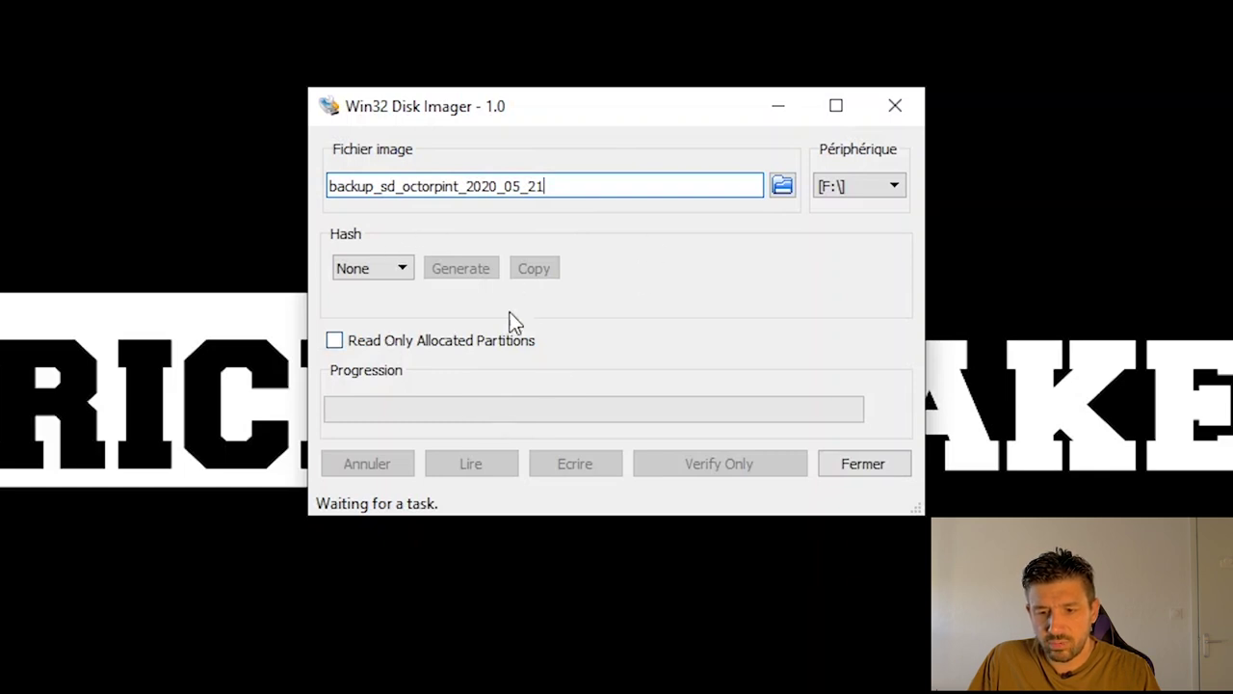
left_click(388, 341)
left_click(387, 342)
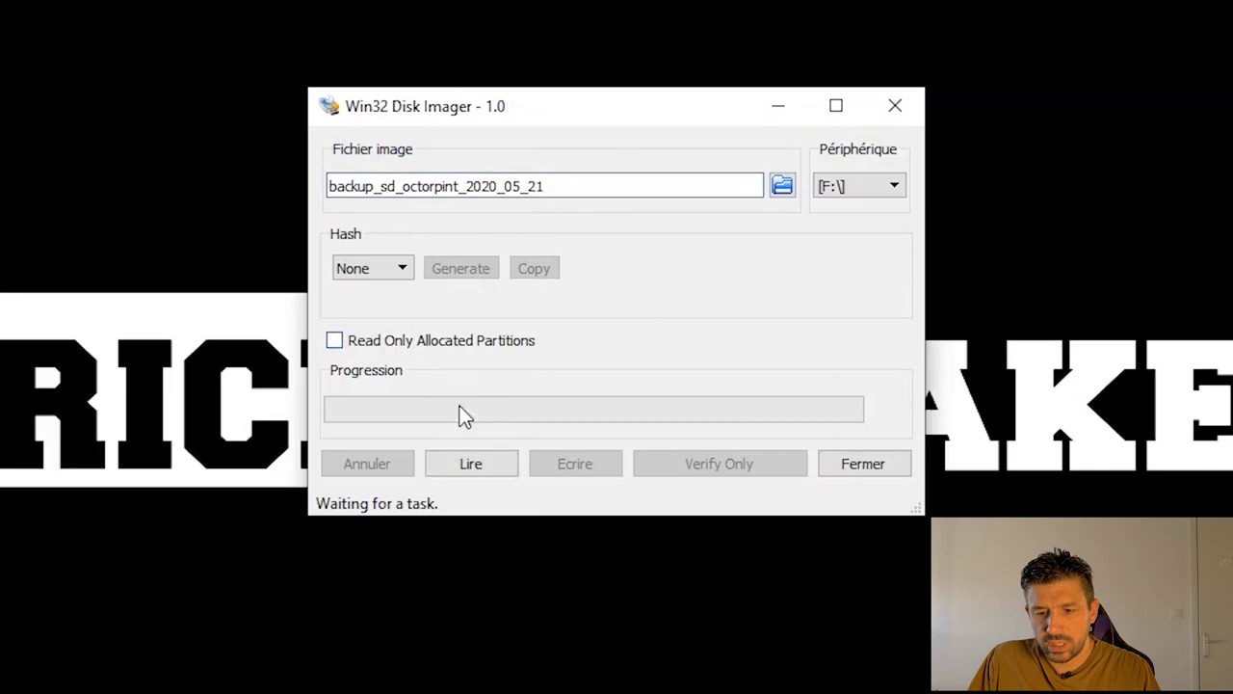
left_click(471, 464)
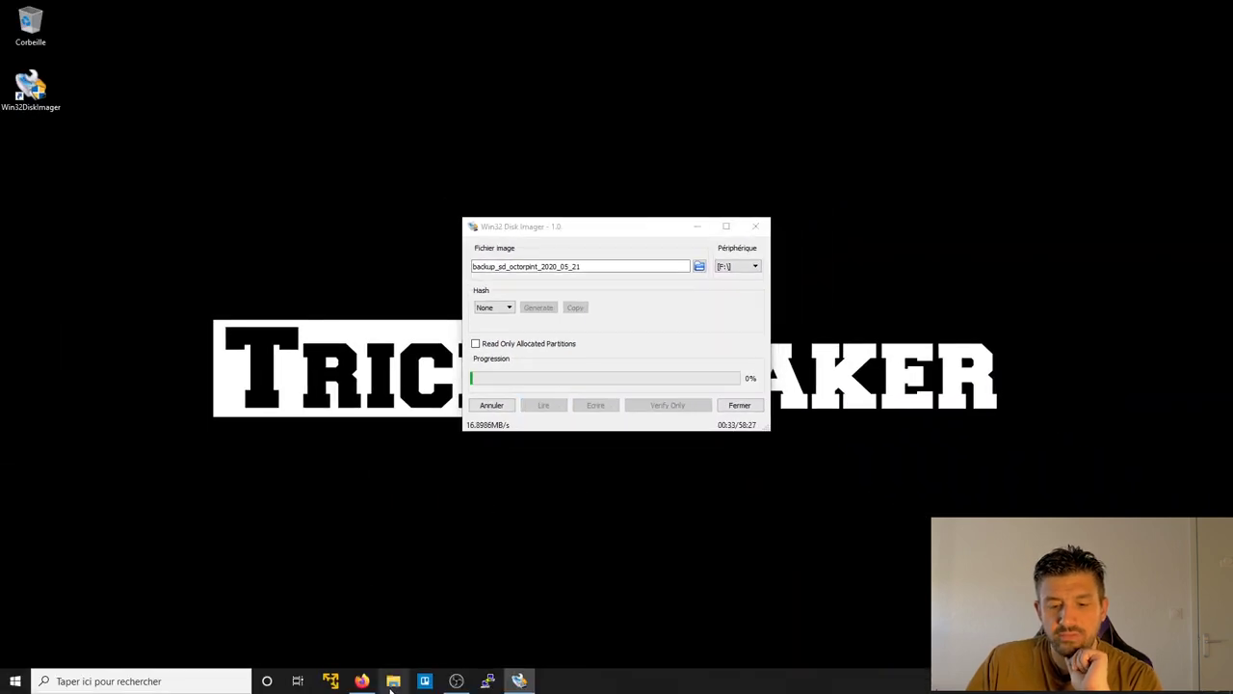
Examine the backup image files in the Downloads folder, including Octoprint_2020-05-20, and close the folder window
left_click(393, 681)
double_click(737, 255)
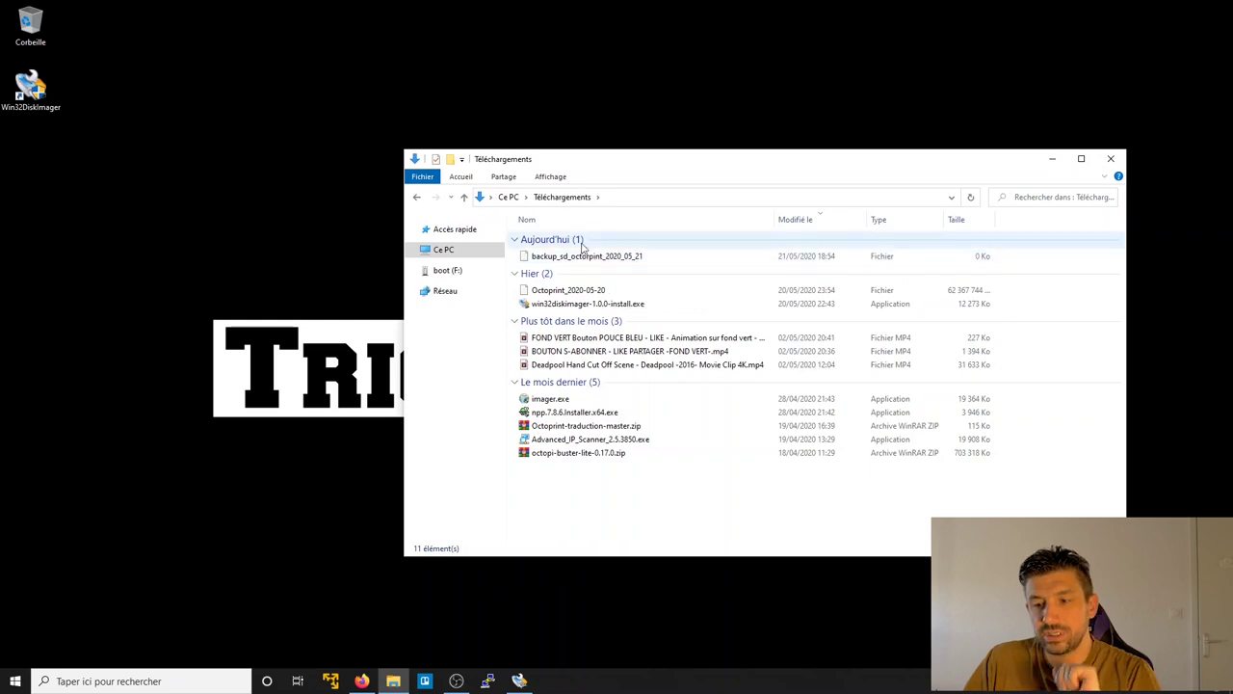
left_click(598, 292)
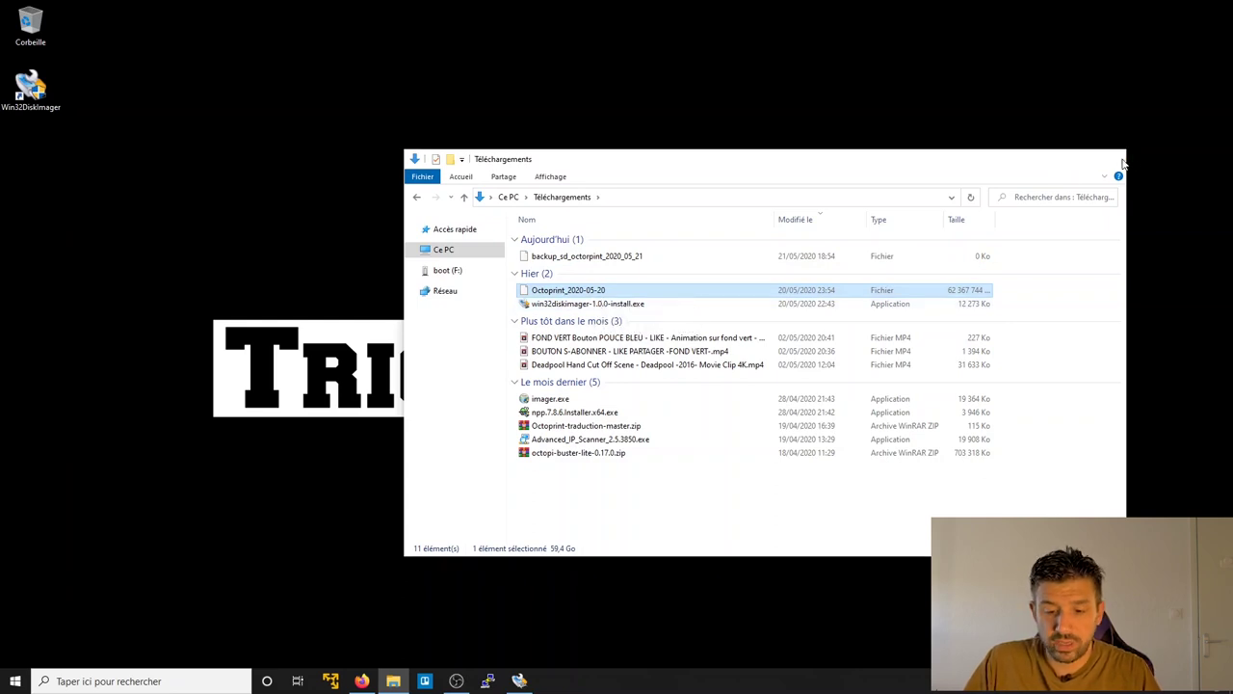
left_click(1121, 161)
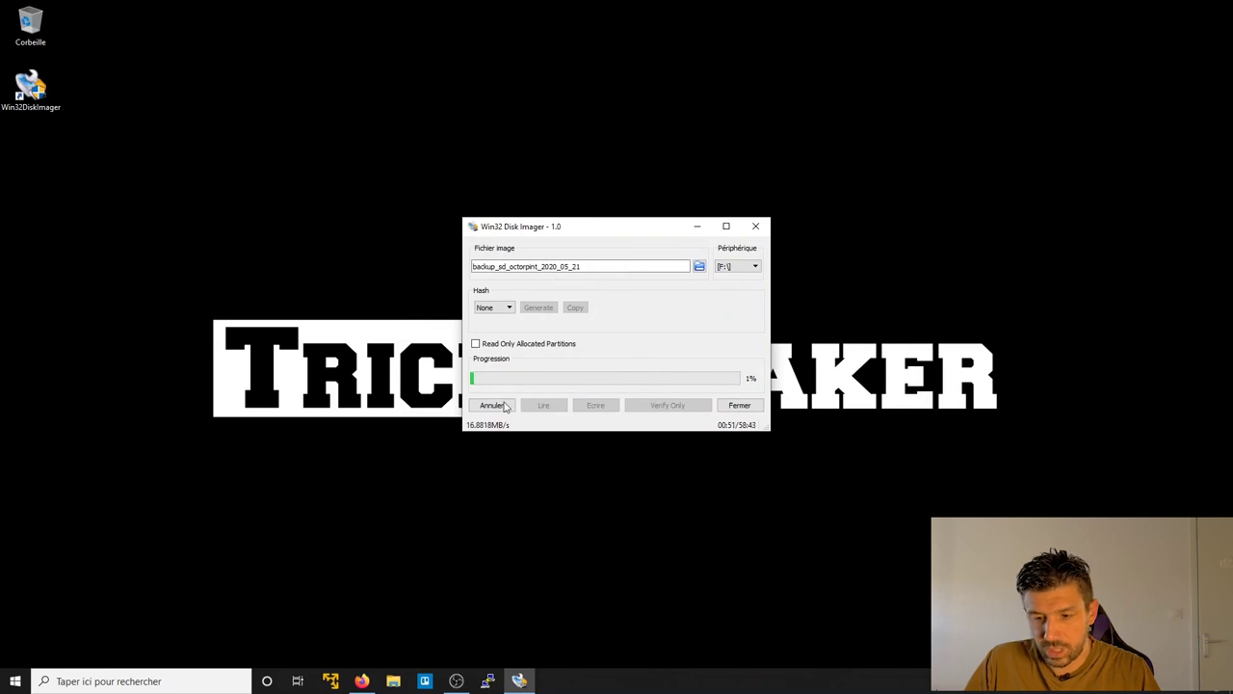
Abort the running card read by quitting Win32 Disk Imager
left_click(739, 405)
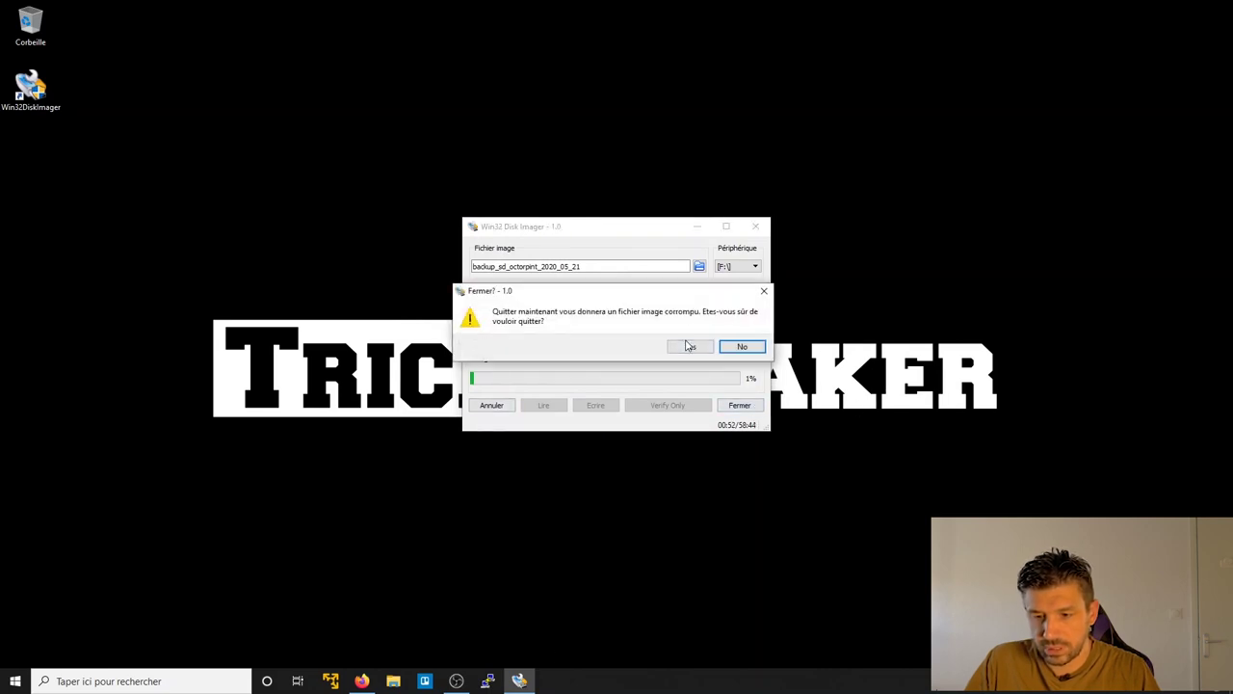
left_click(691, 346)
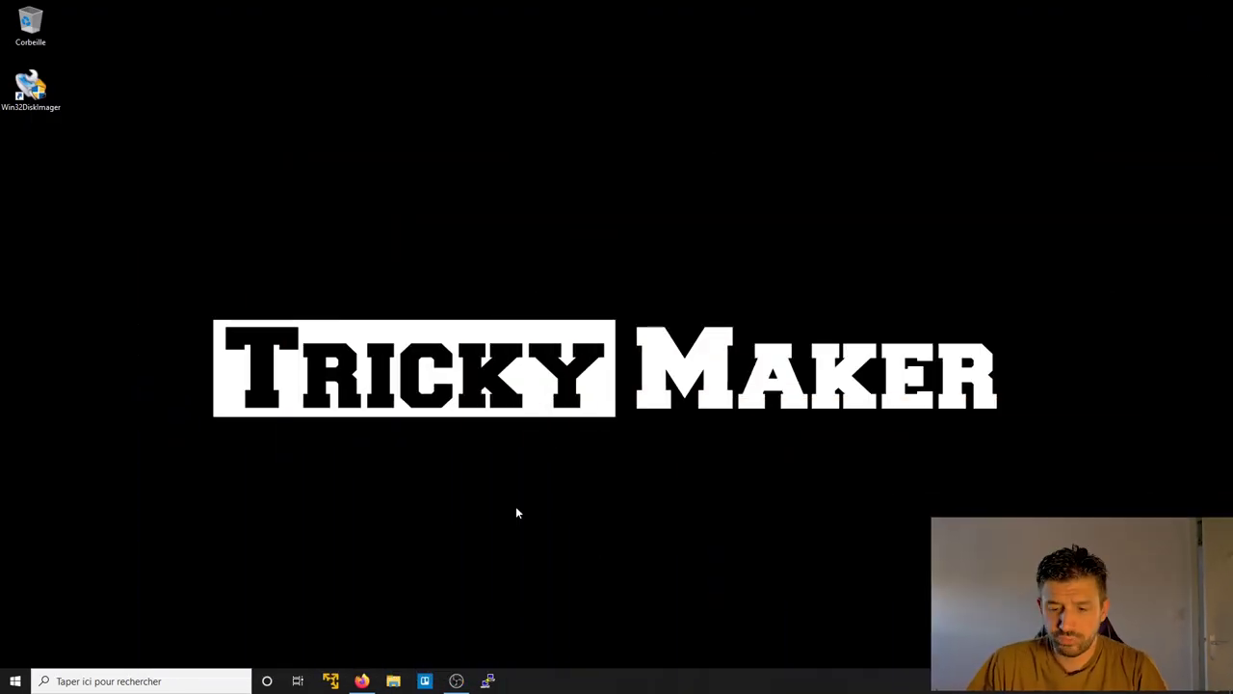
Switch to PuTTY, load the saved octoprint session and connect to it over SSH
left_click(487, 682)
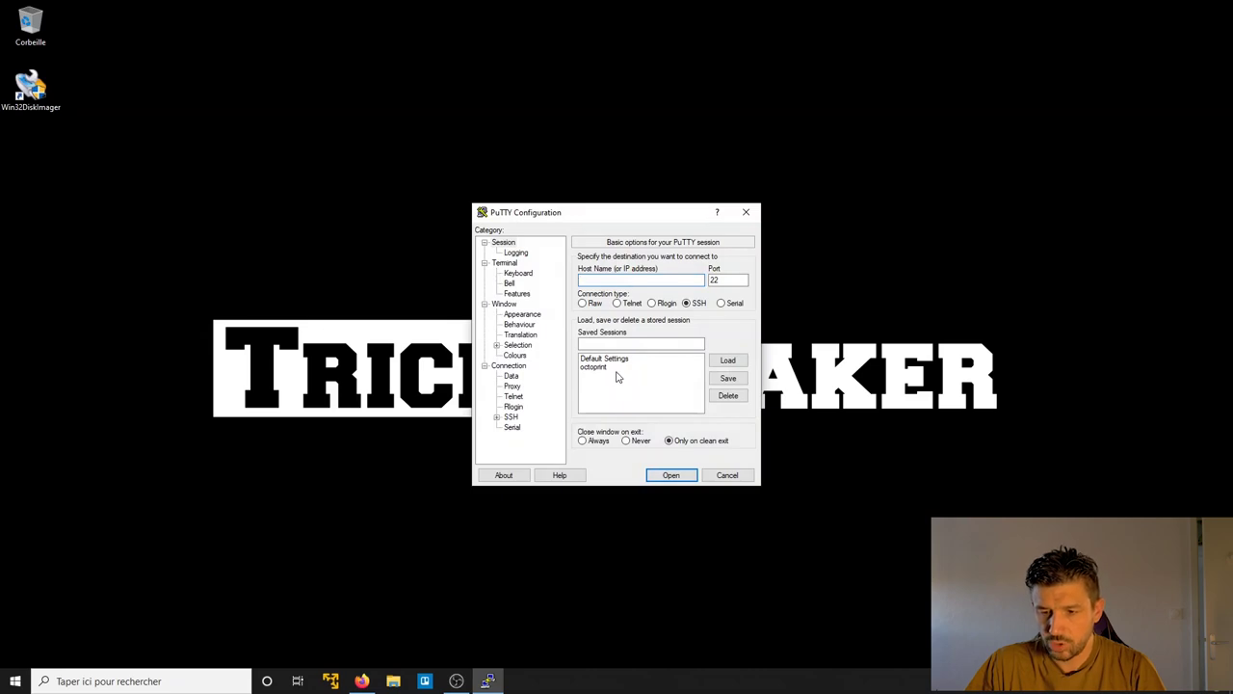
double_click(596, 367)
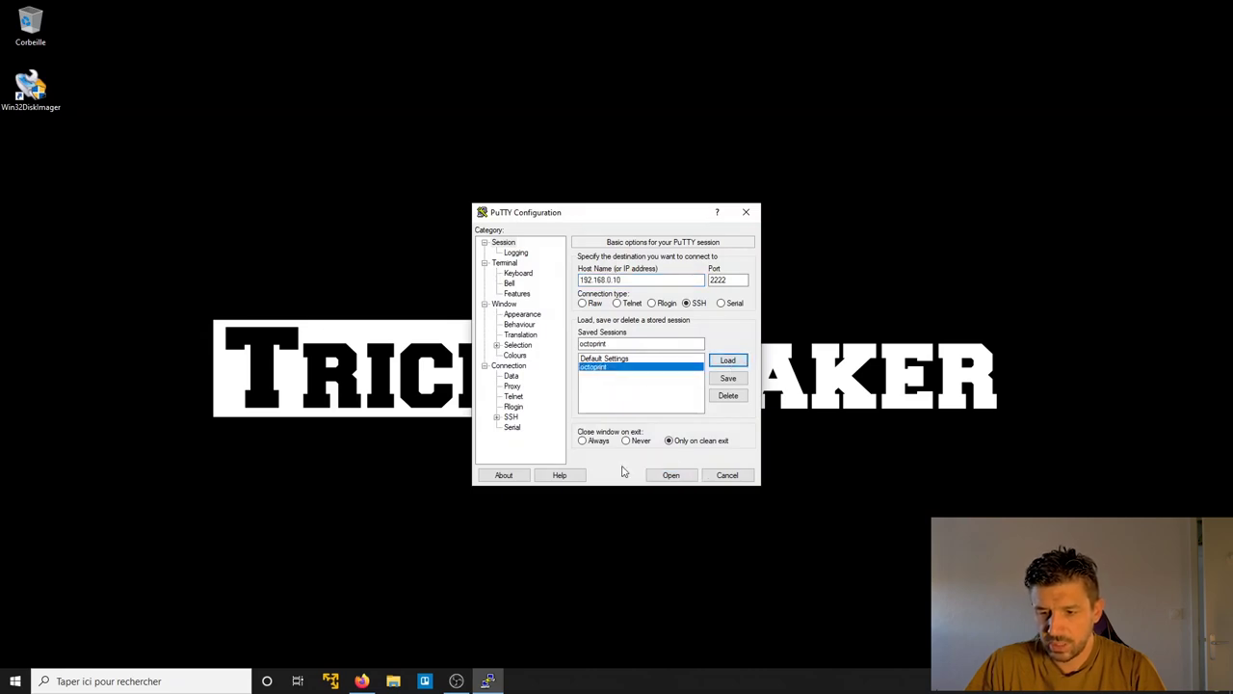
left_click(671, 475)
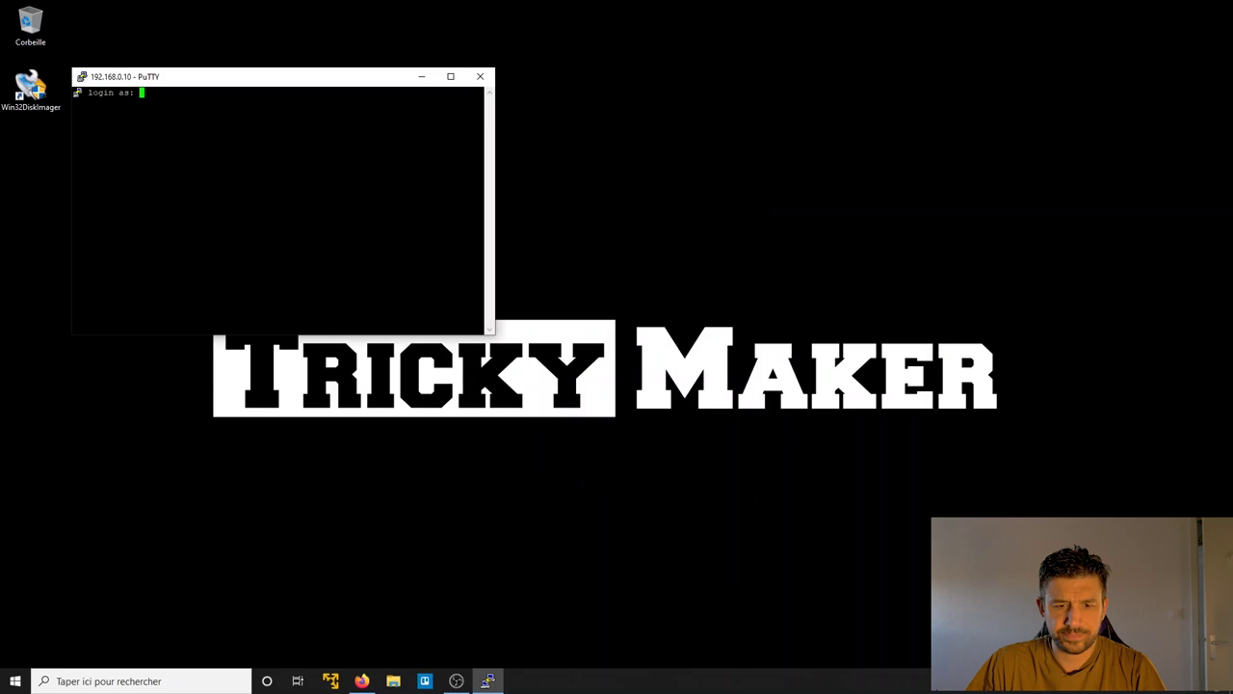
Log in to the Raspberry Pi as pi with the account password
type("pi")
key("Return")
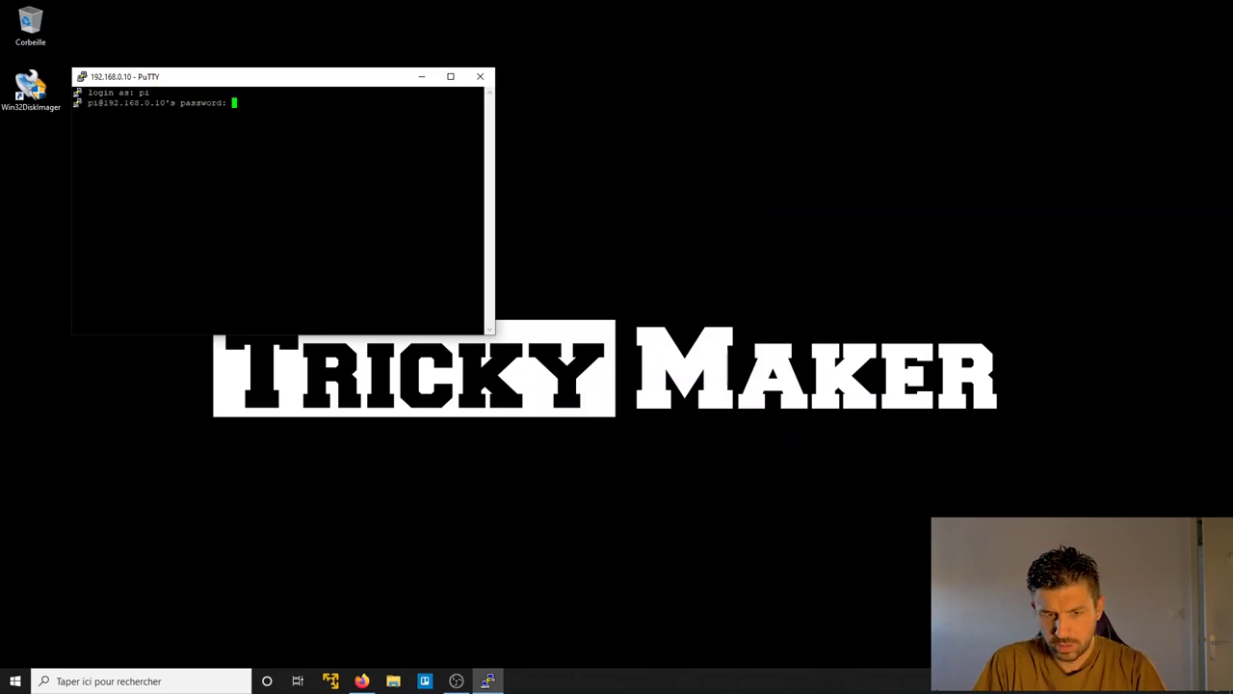
key("Return")
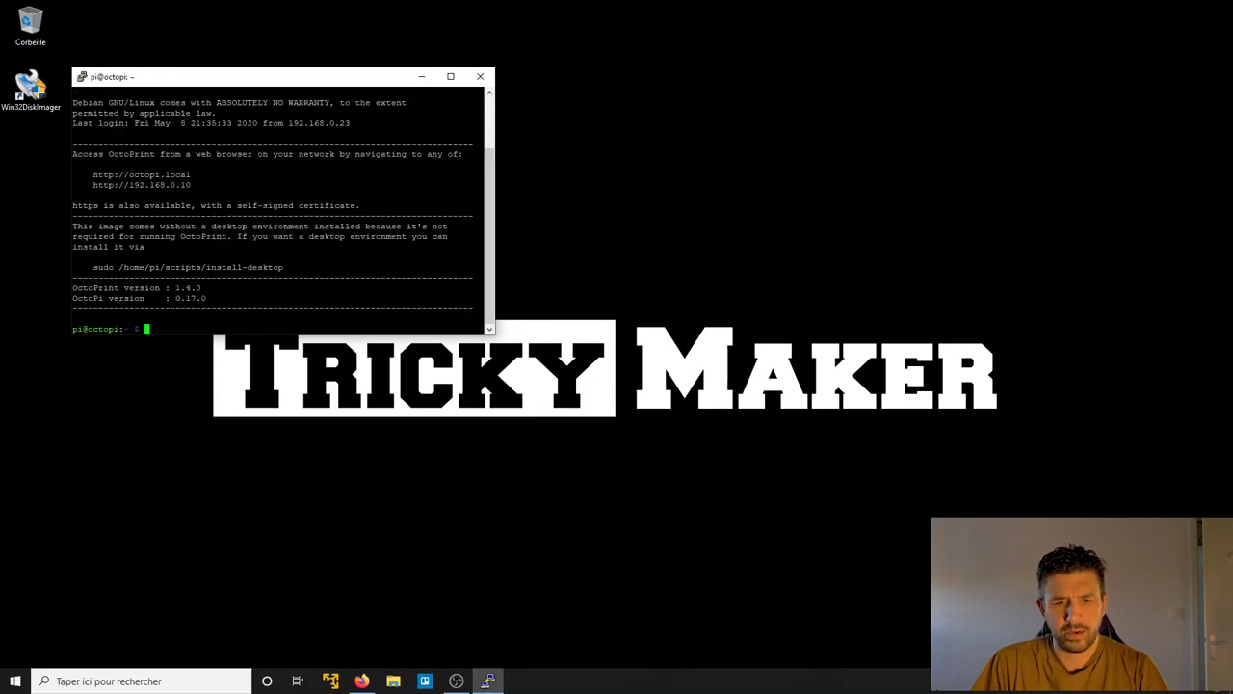
Maximize the terminal and request a root shell with sudo su -
left_click(450, 76)
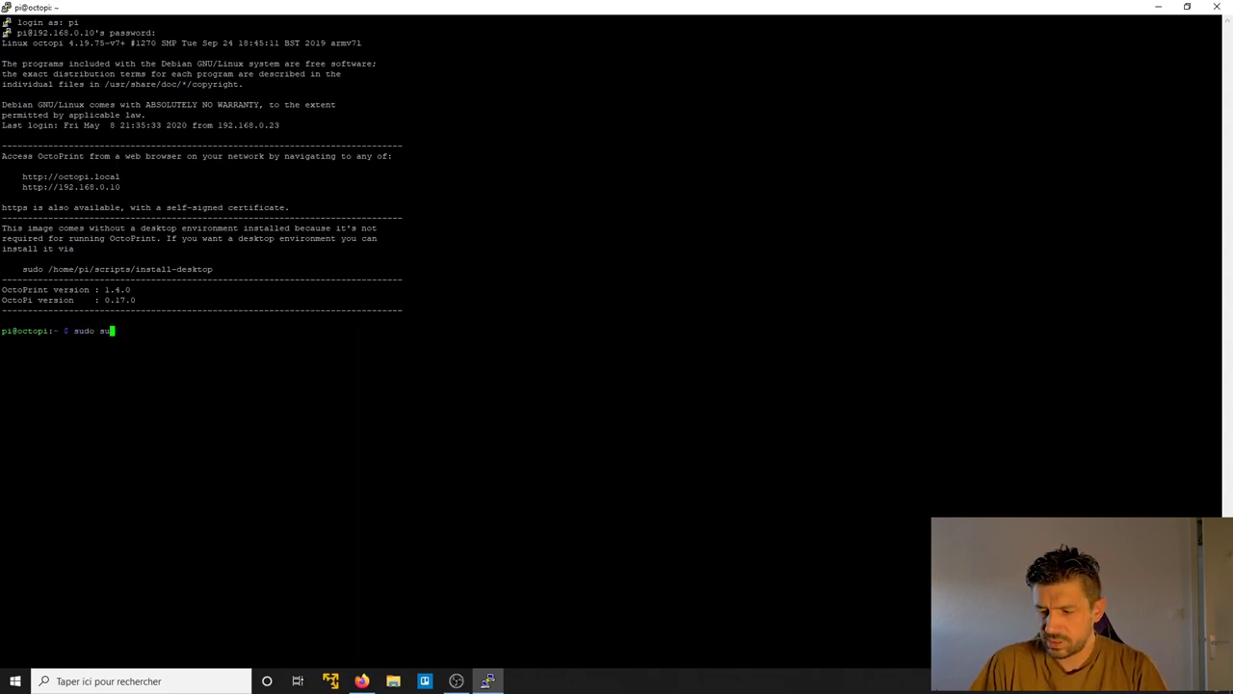
key("Return")
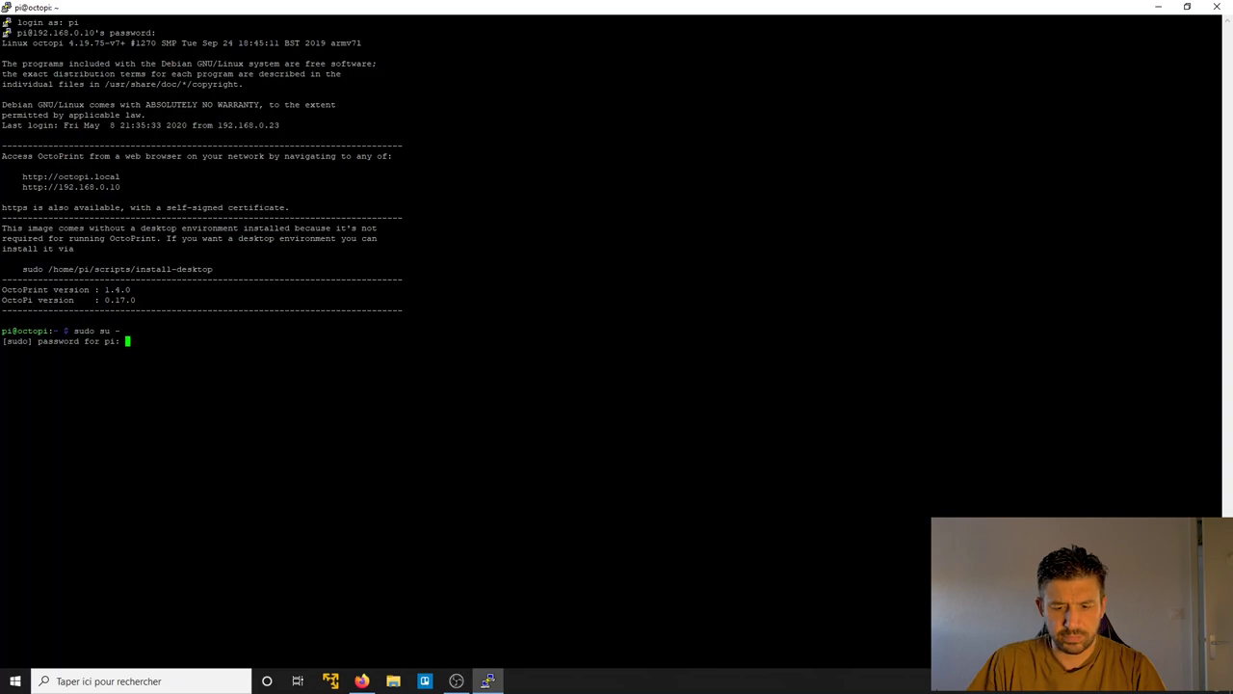
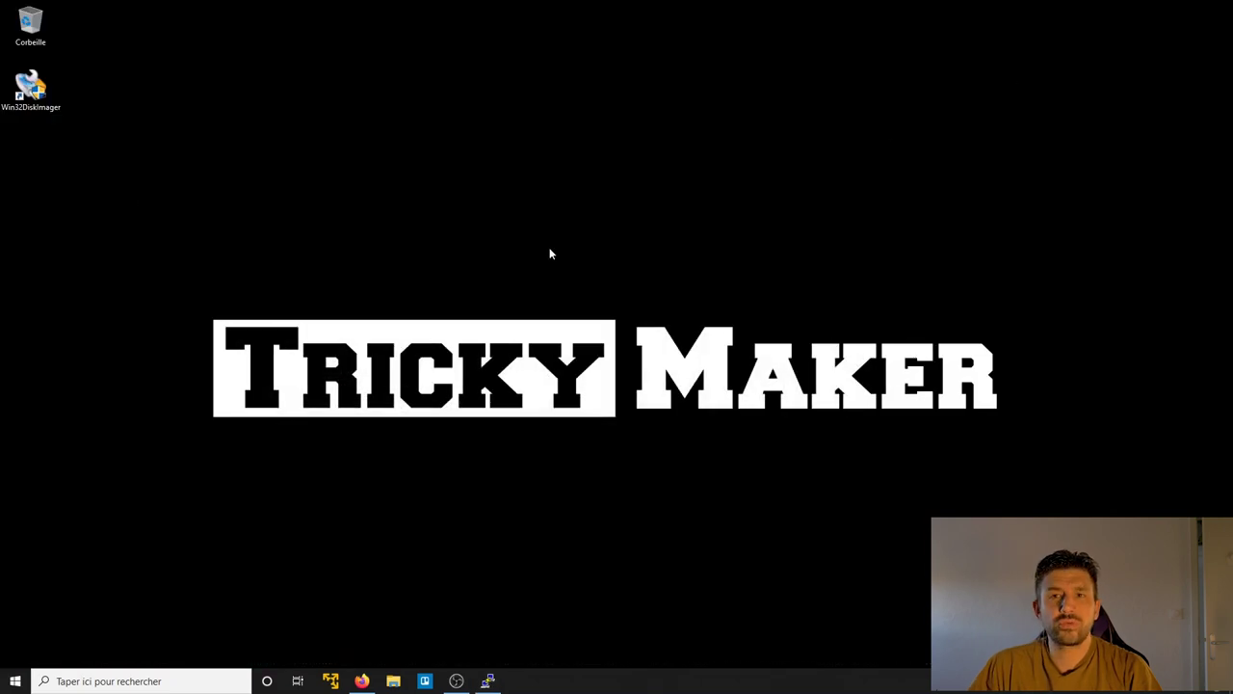
Open Win32 Disk Imager, load the Octoprint_2020-05-20 image from Downloads, and close the program without writing it
double_click(30, 87)
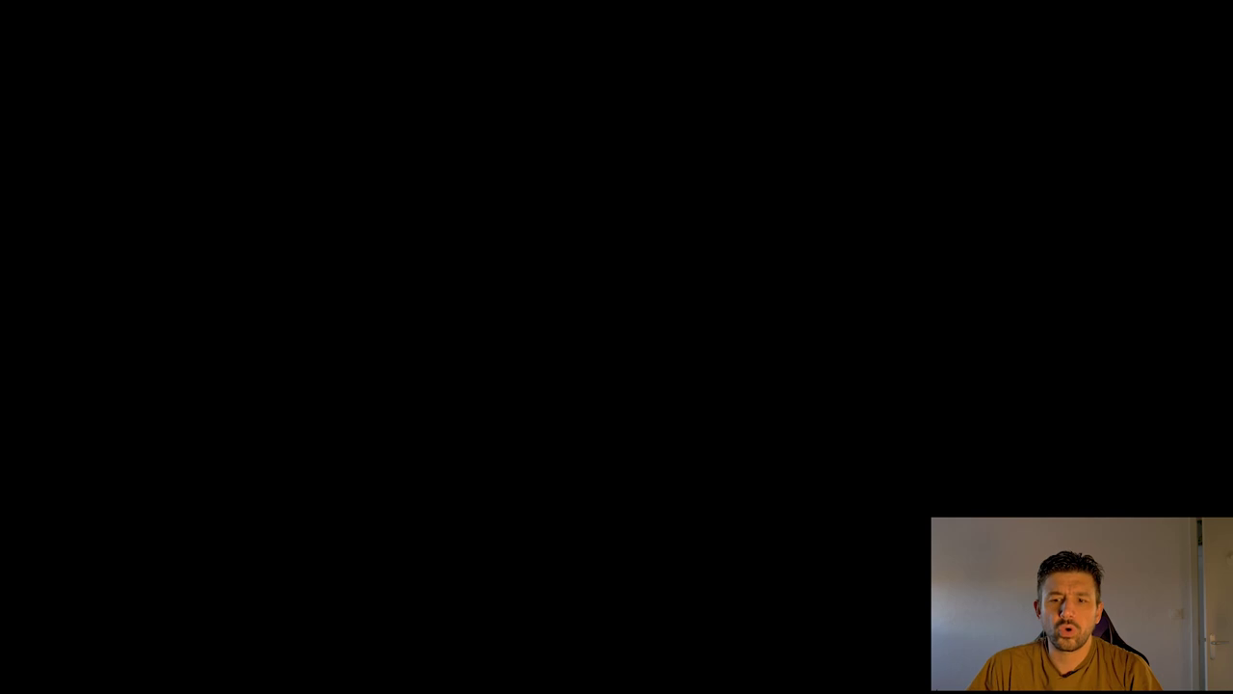
left_click(510, 435)
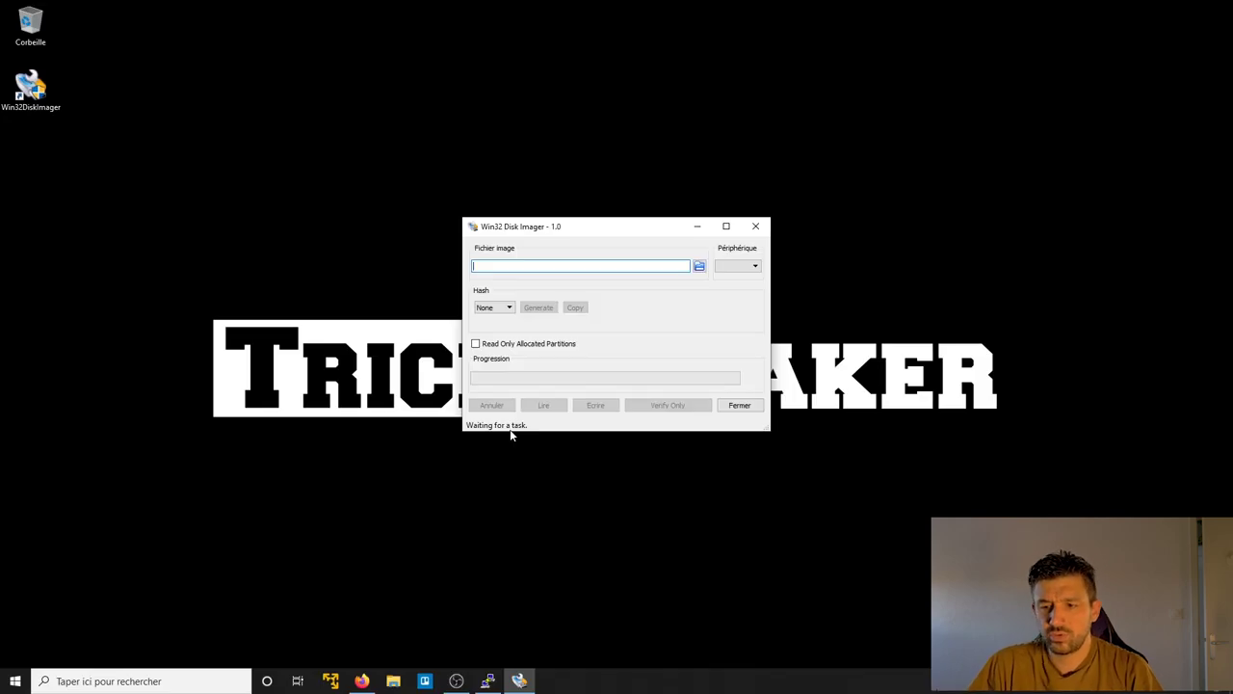
left_click(700, 266)
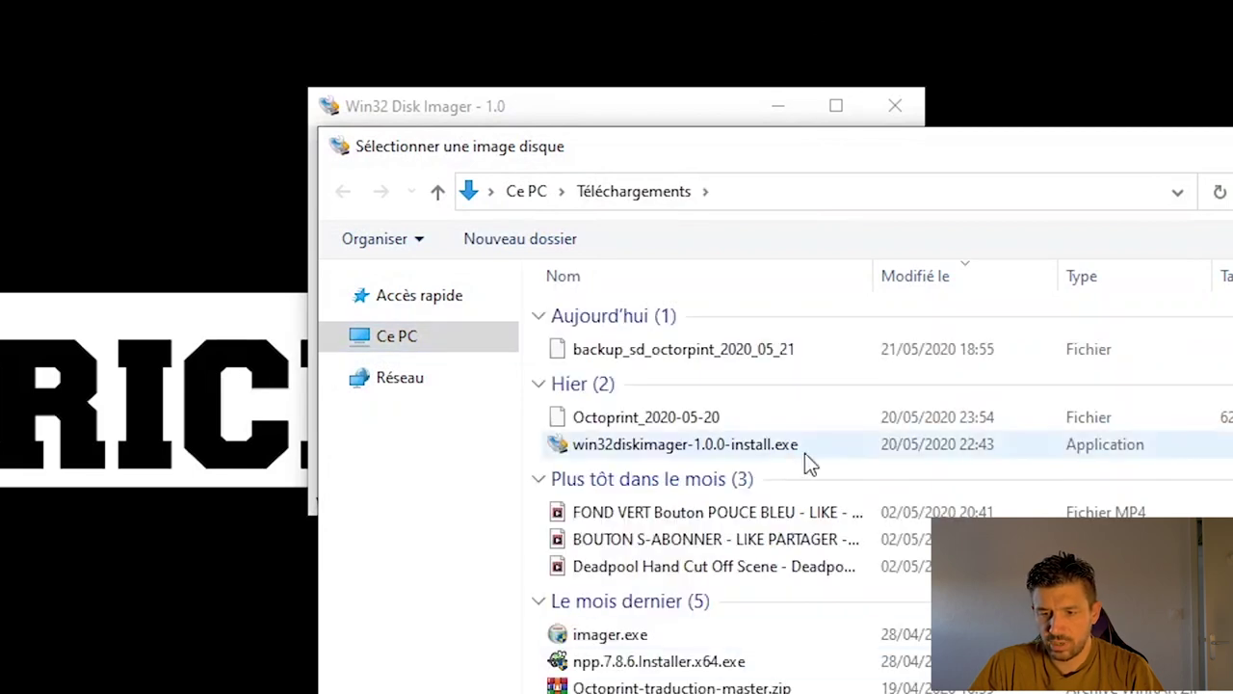
left_click(723, 422)
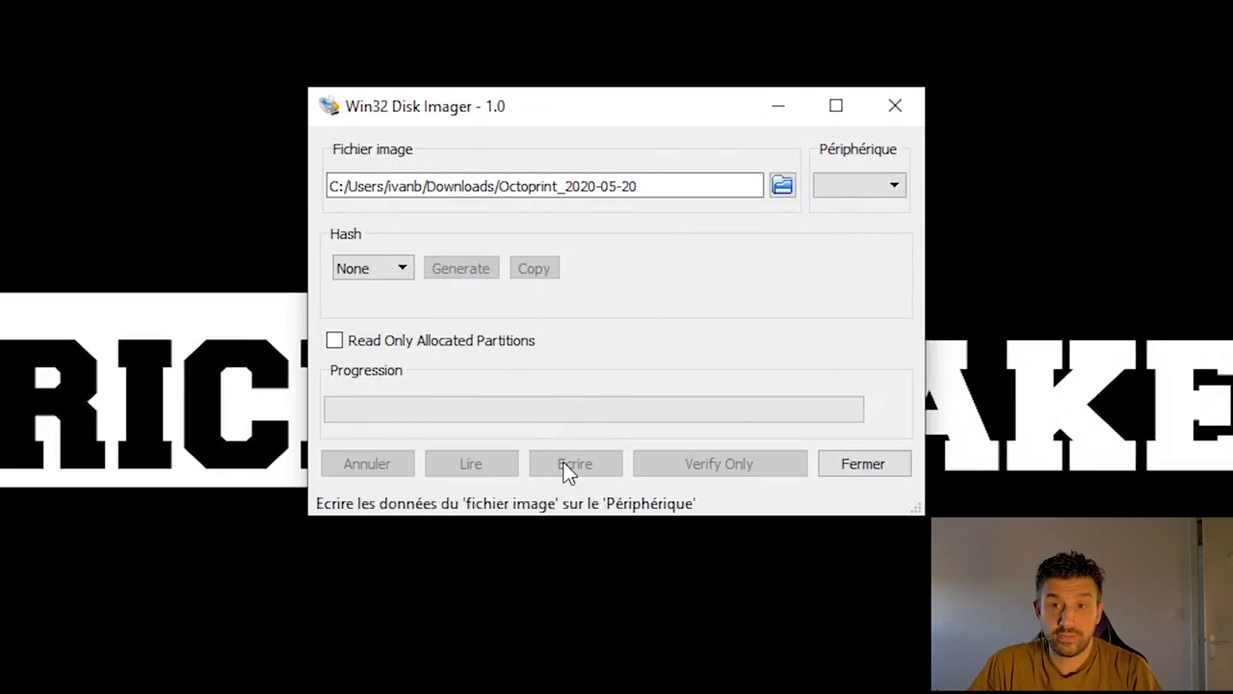
left_click(900, 120)
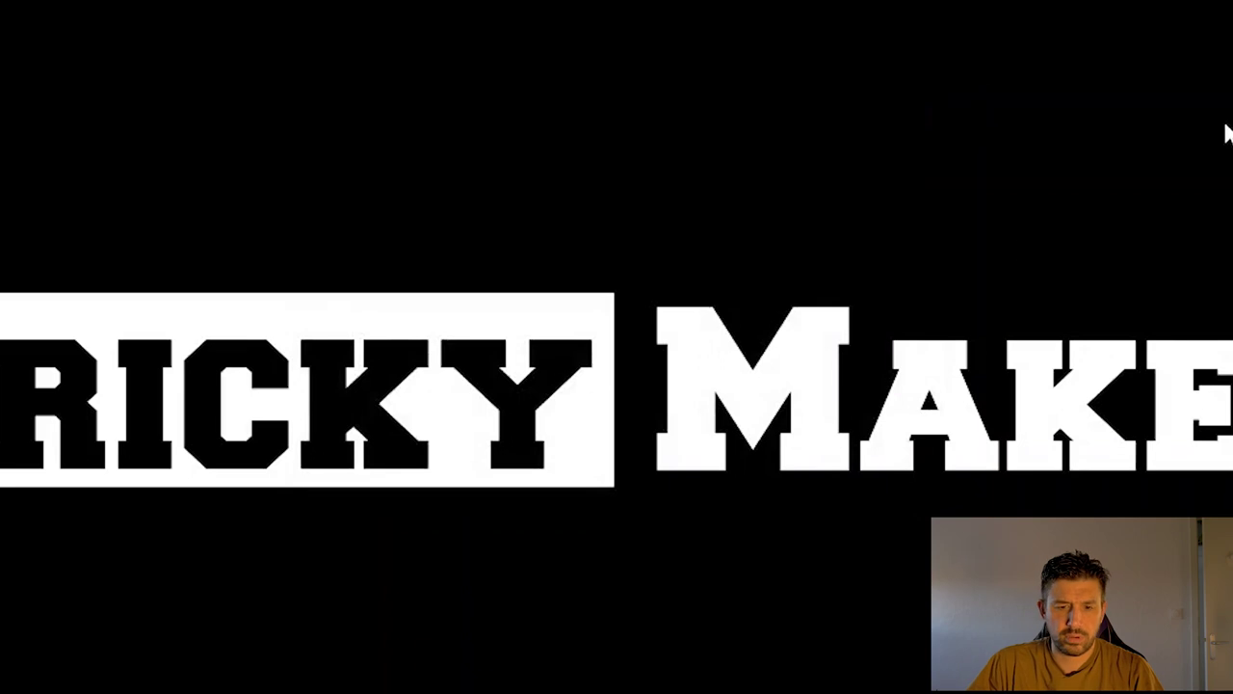
Switch to the PuTTY root session and remove unneeded packages with apt autoremove, accepting the removal
mouse_move(363, 681)
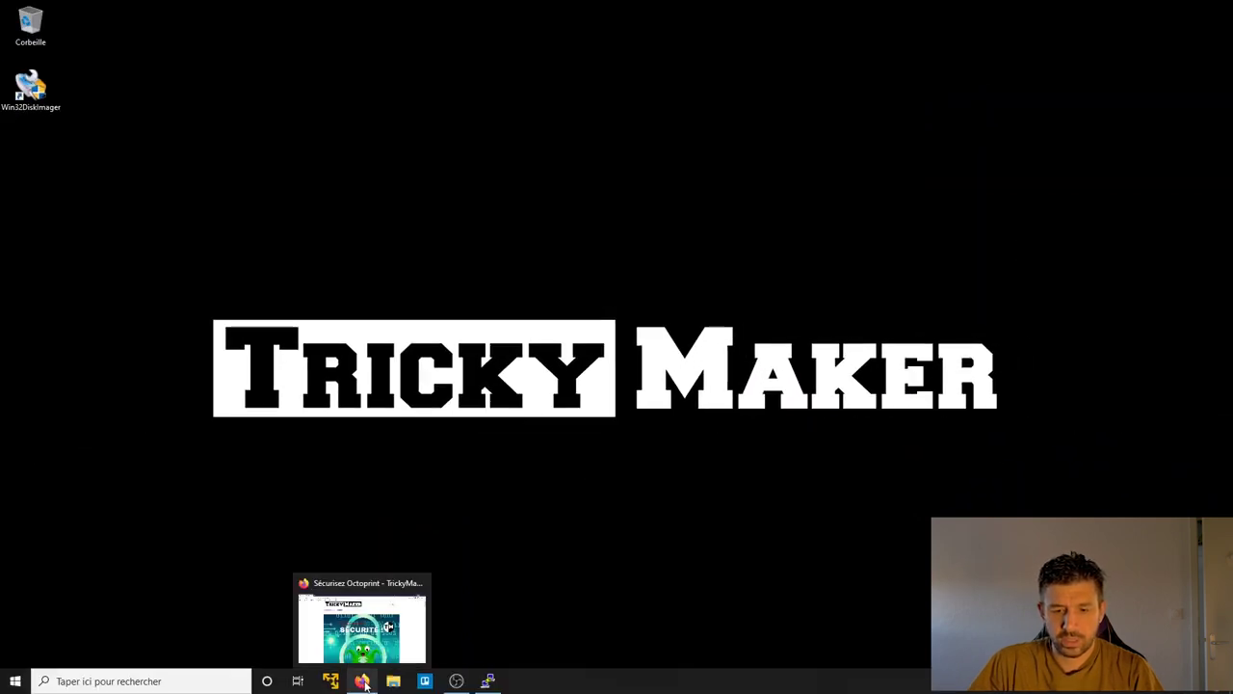
left_click(488, 681)
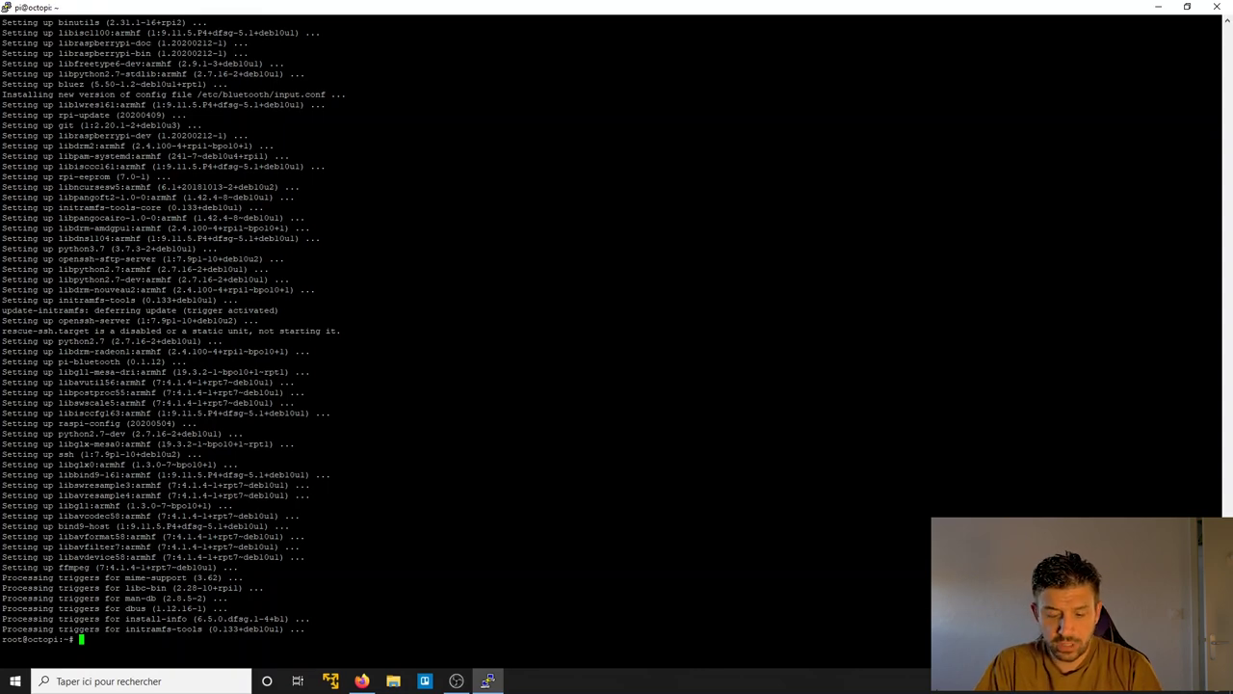
type("apt autoremove")
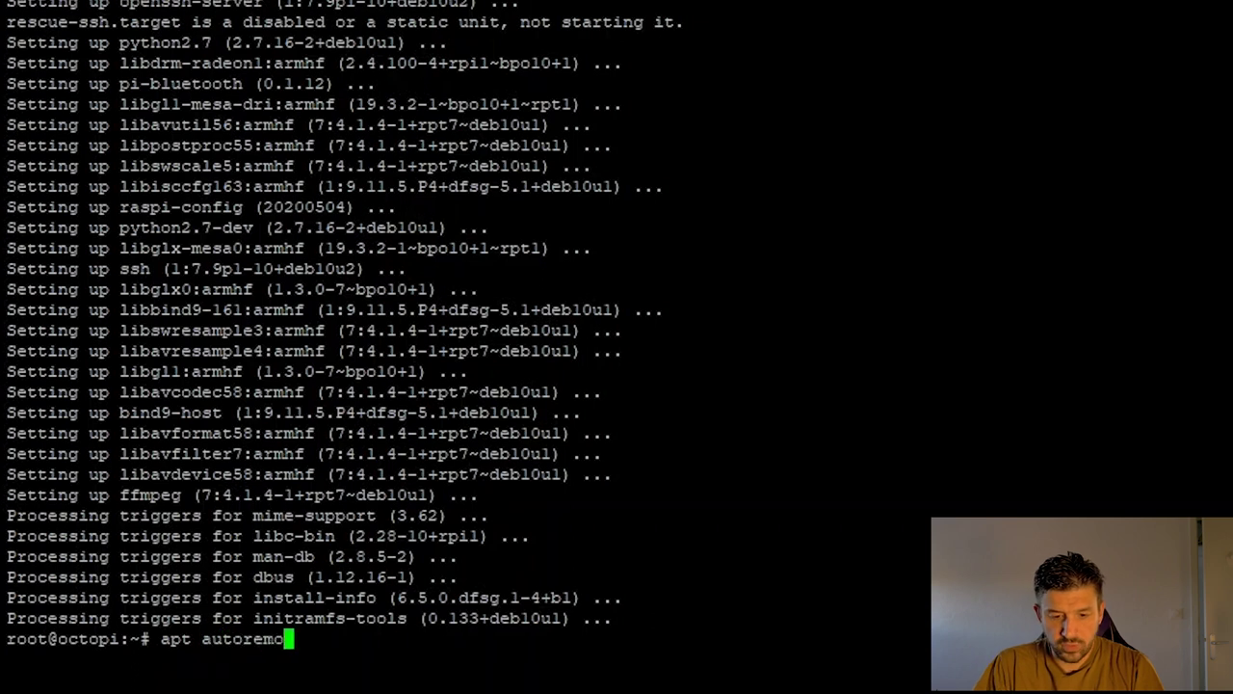
key("Return")
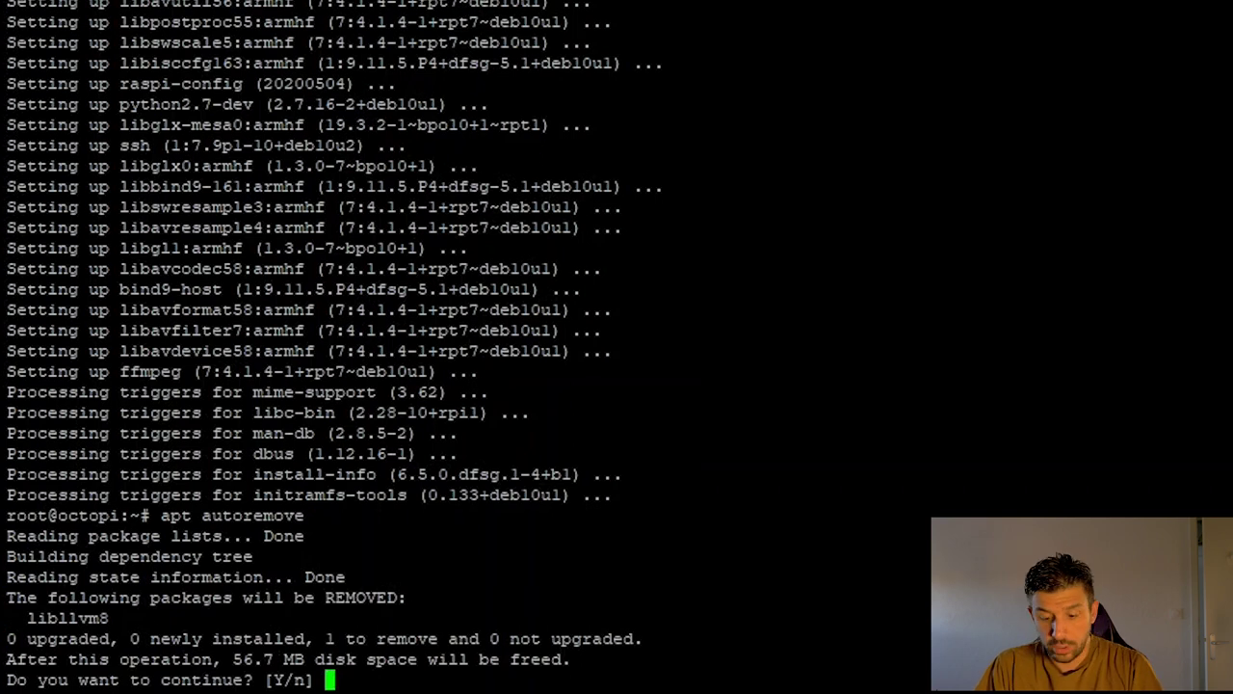
type("y")
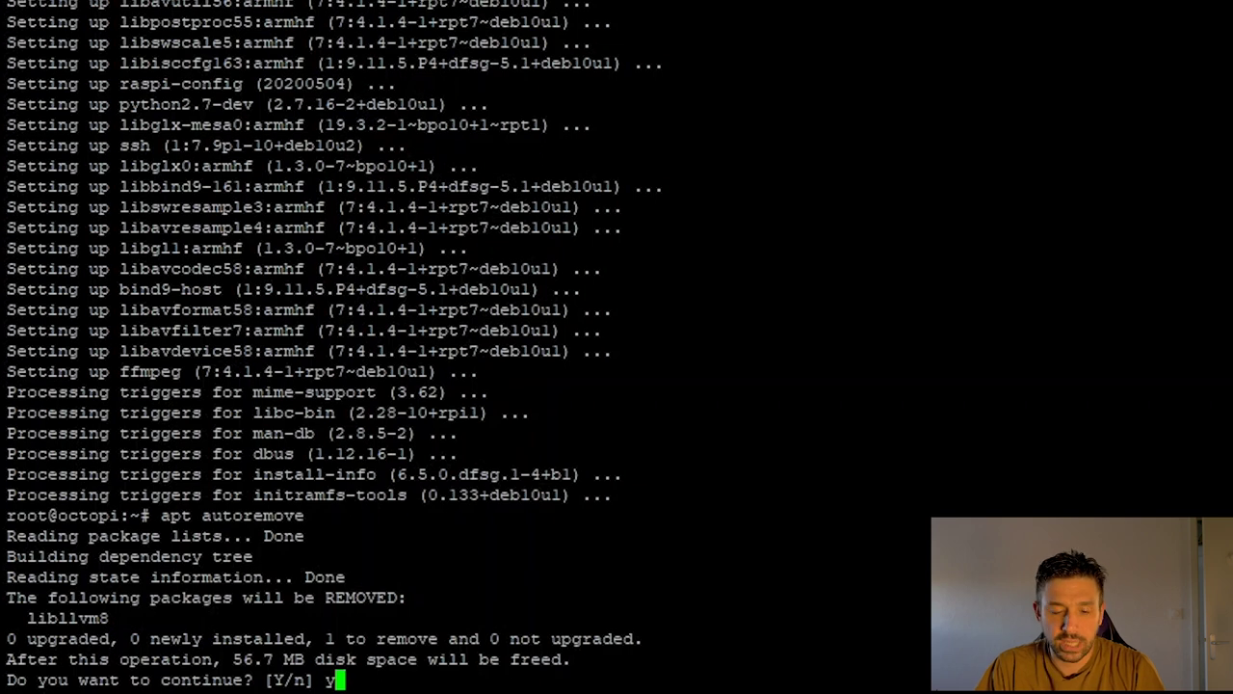
key("Return")
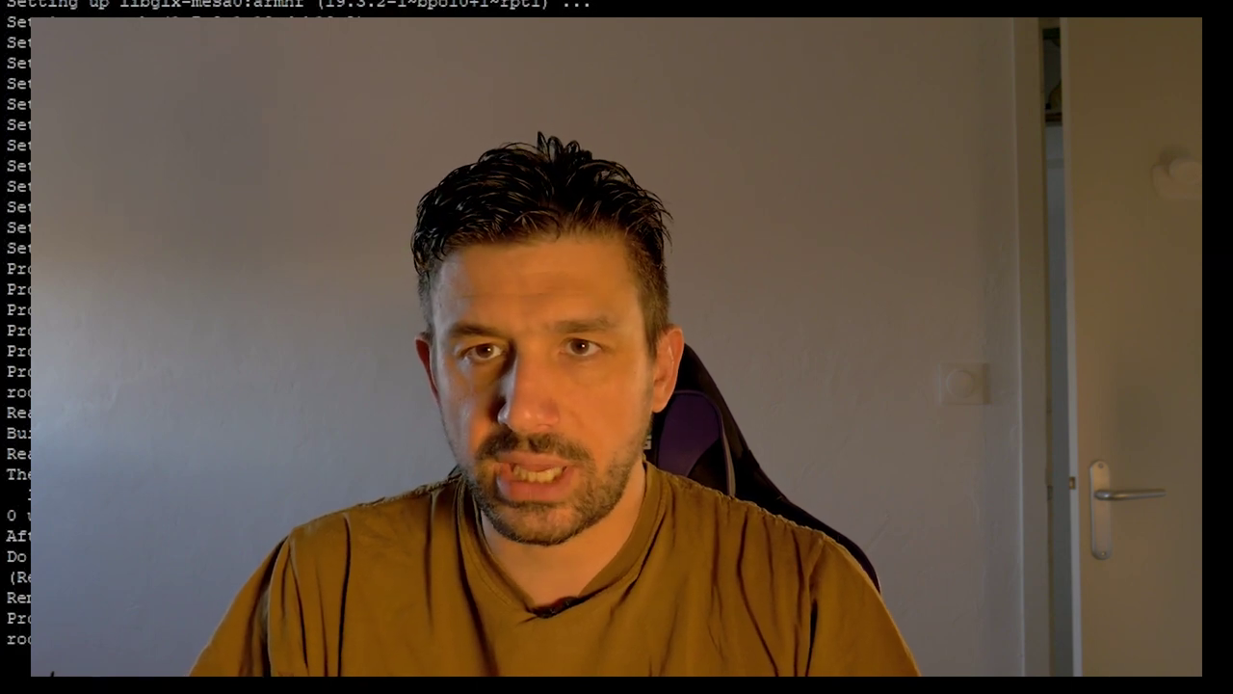
Run df -h and examine the size and available space of the root filesystem
type("df ")
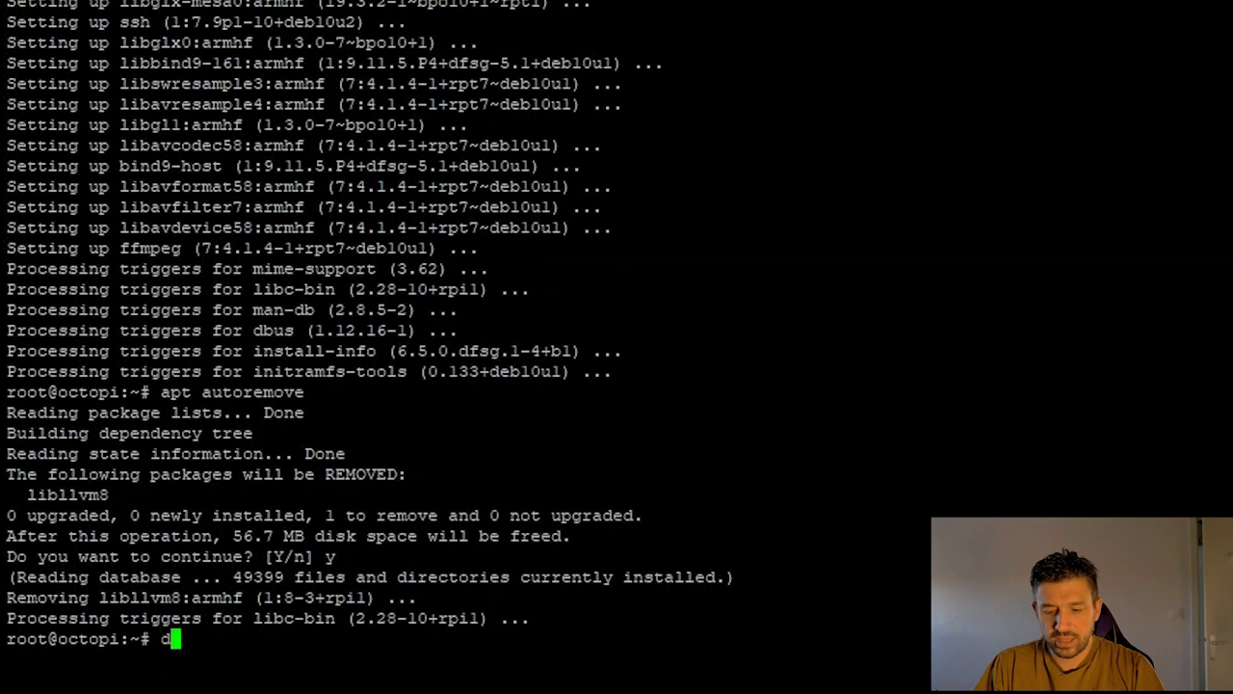
type("-h")
key("Return")
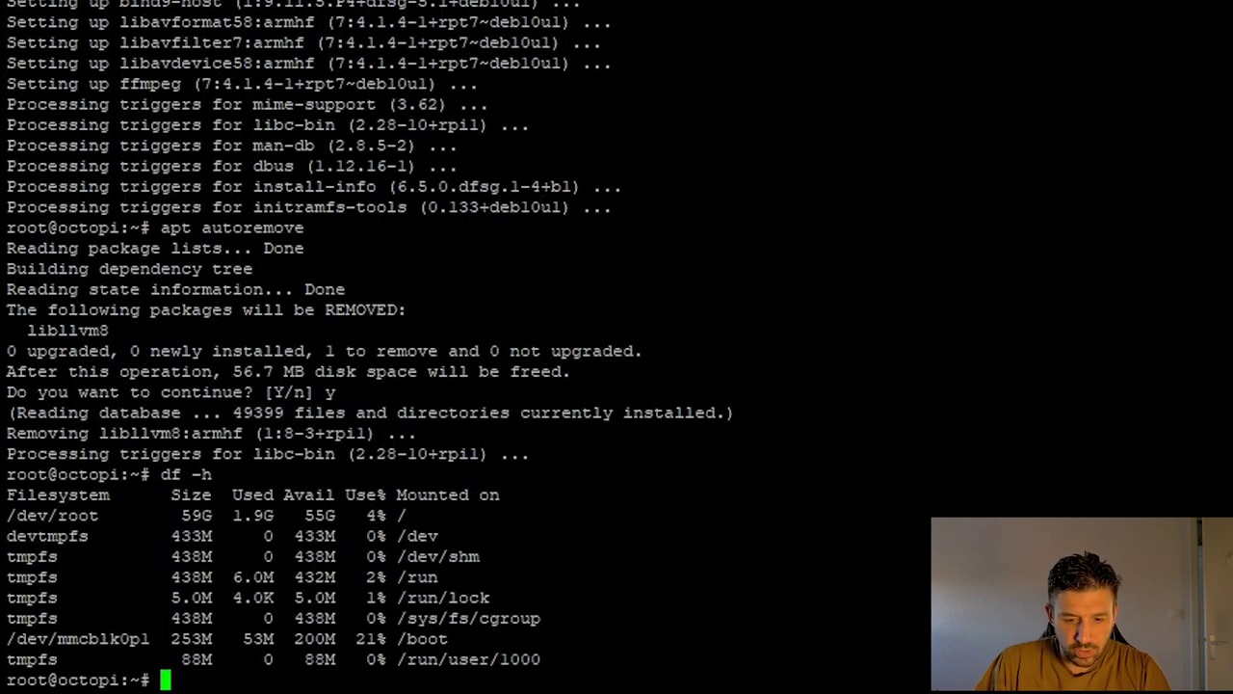
left_click_drag(182, 516, 401, 515)
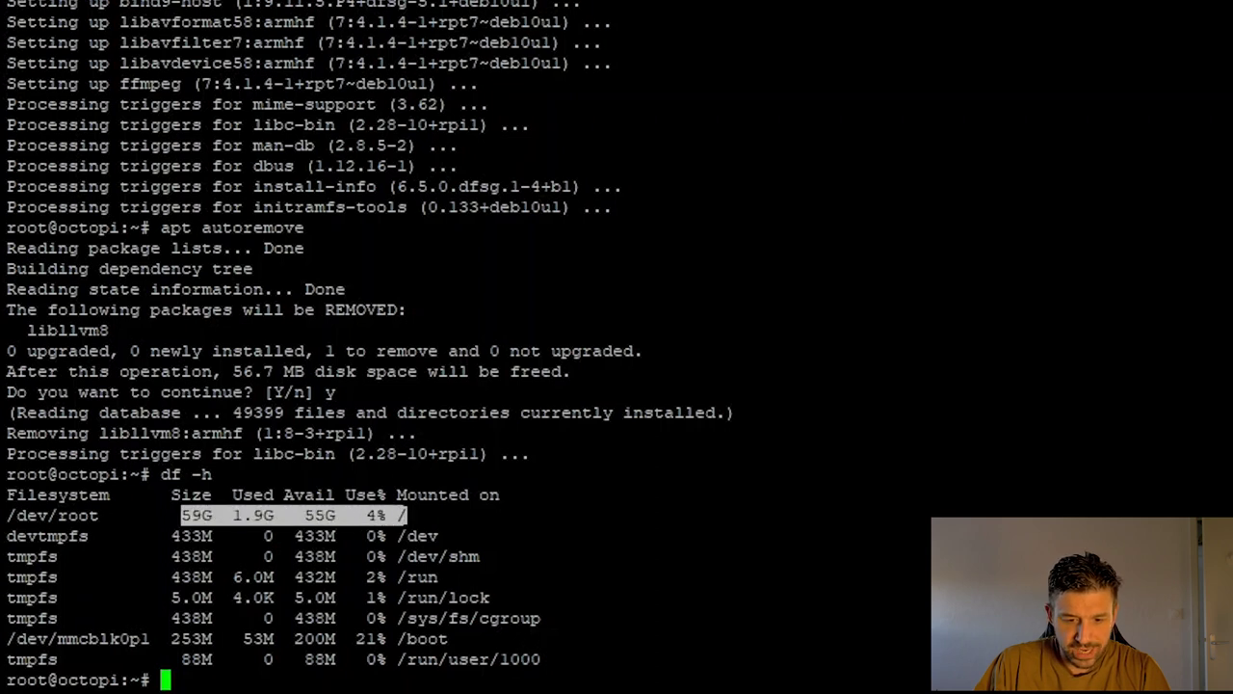
left_click(401, 515)
left_click_drag(306, 516, 386, 515)
left_click(386, 515)
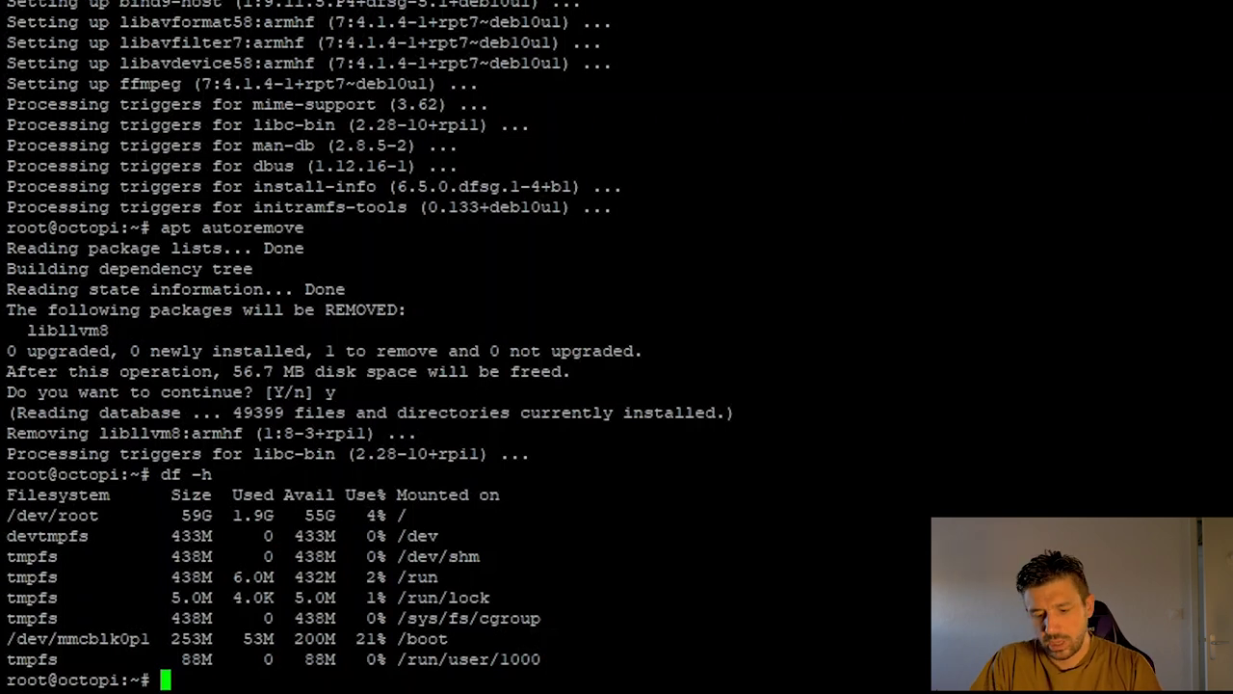
Exit the root shell and end the SSH session as pi
type("exit")
key("Return")
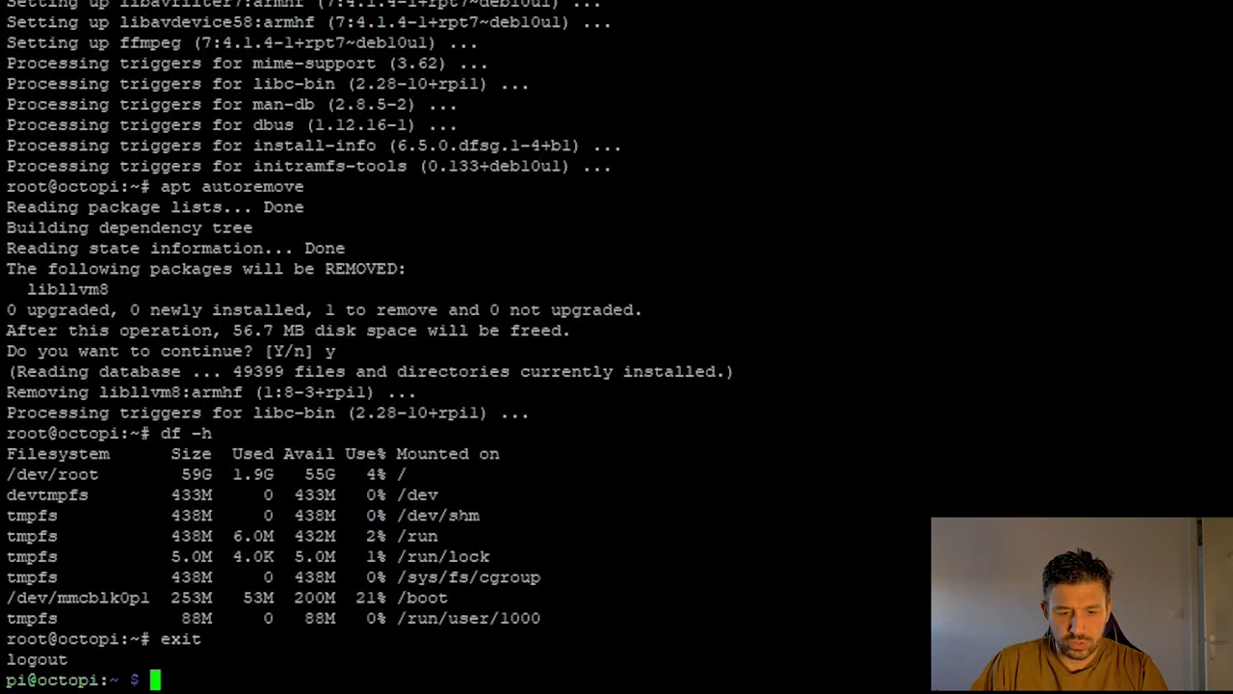
type("exit")
key("Return")
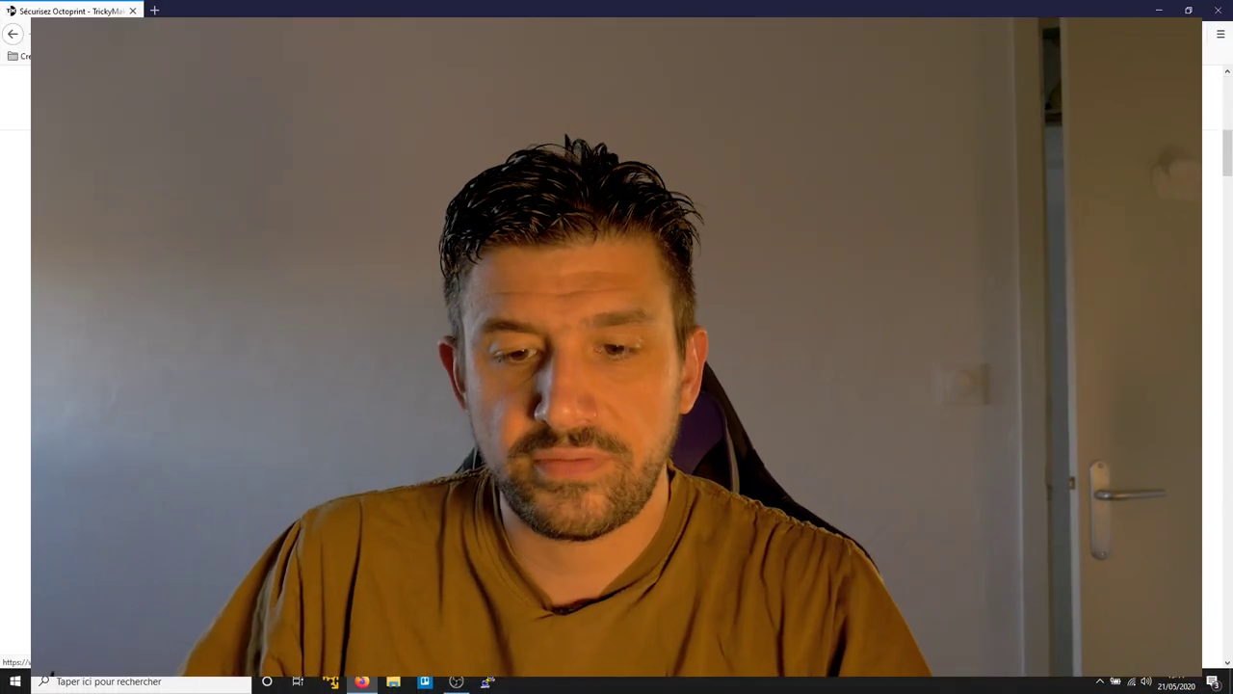
Switch to the Sécurisez Octoprint tutorial in the browser and review its backup, SSH login and apt update and upgrade instructions
scroll(265, 409, "down", 5)
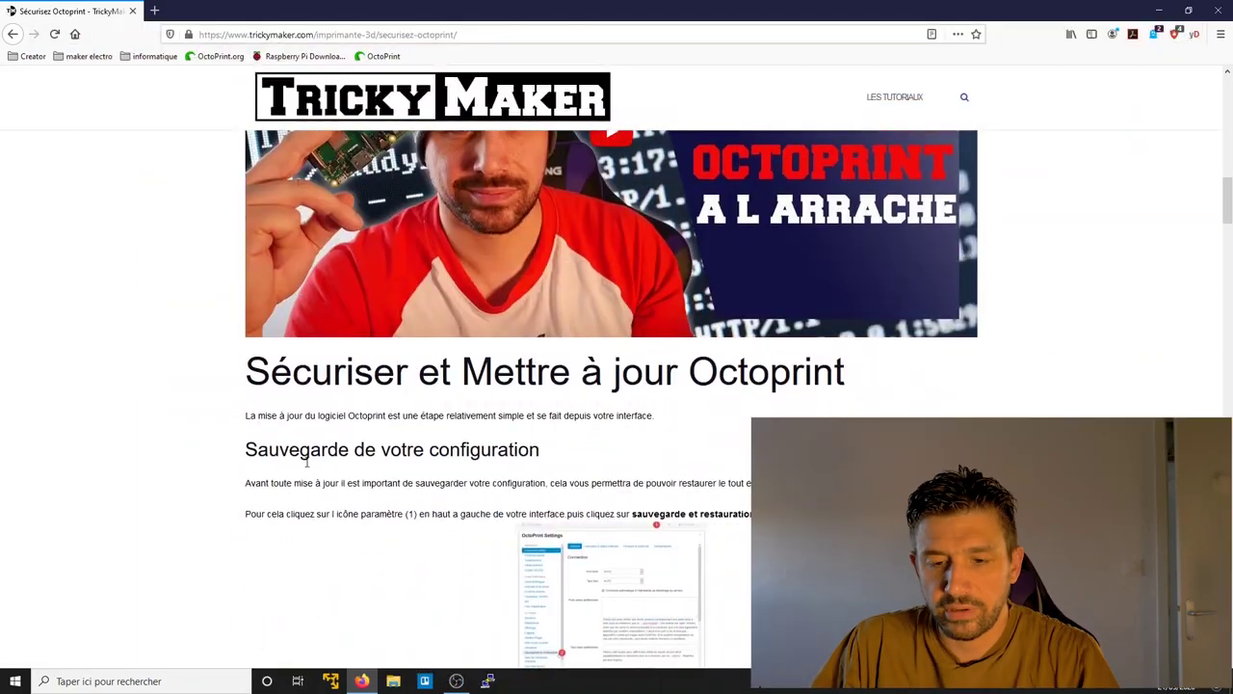
scroll(229, 411, "down", 12)
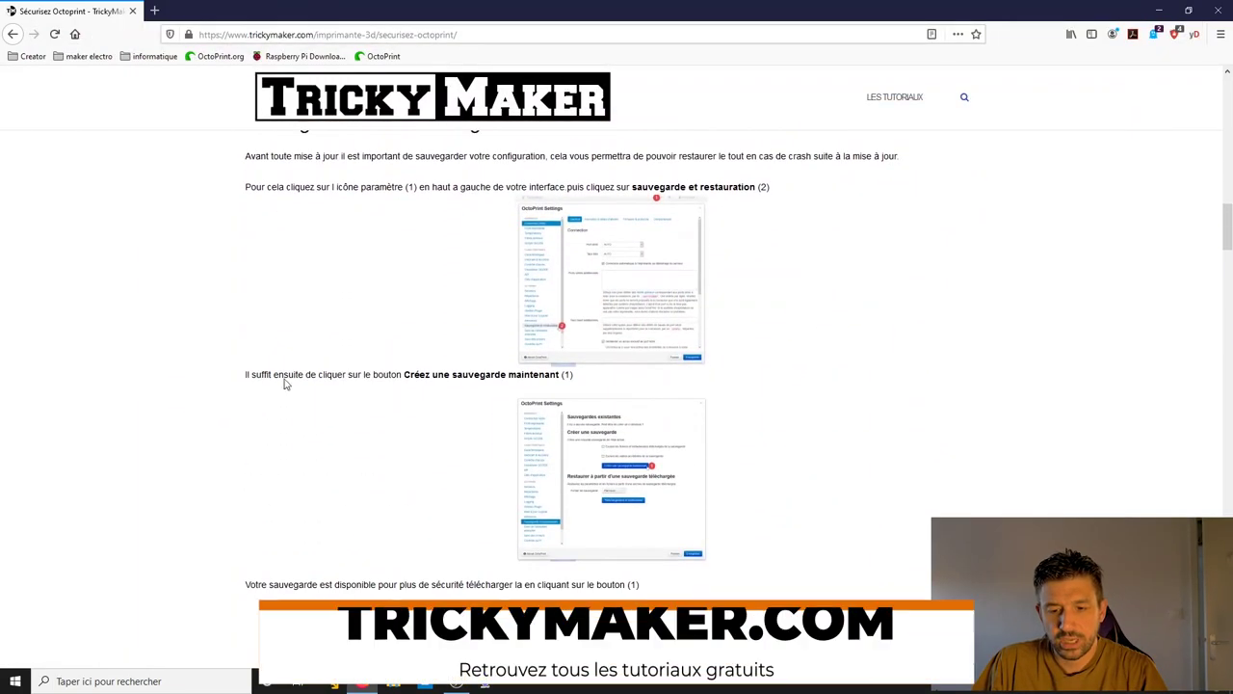
scroll(289, 391, "down", 6)
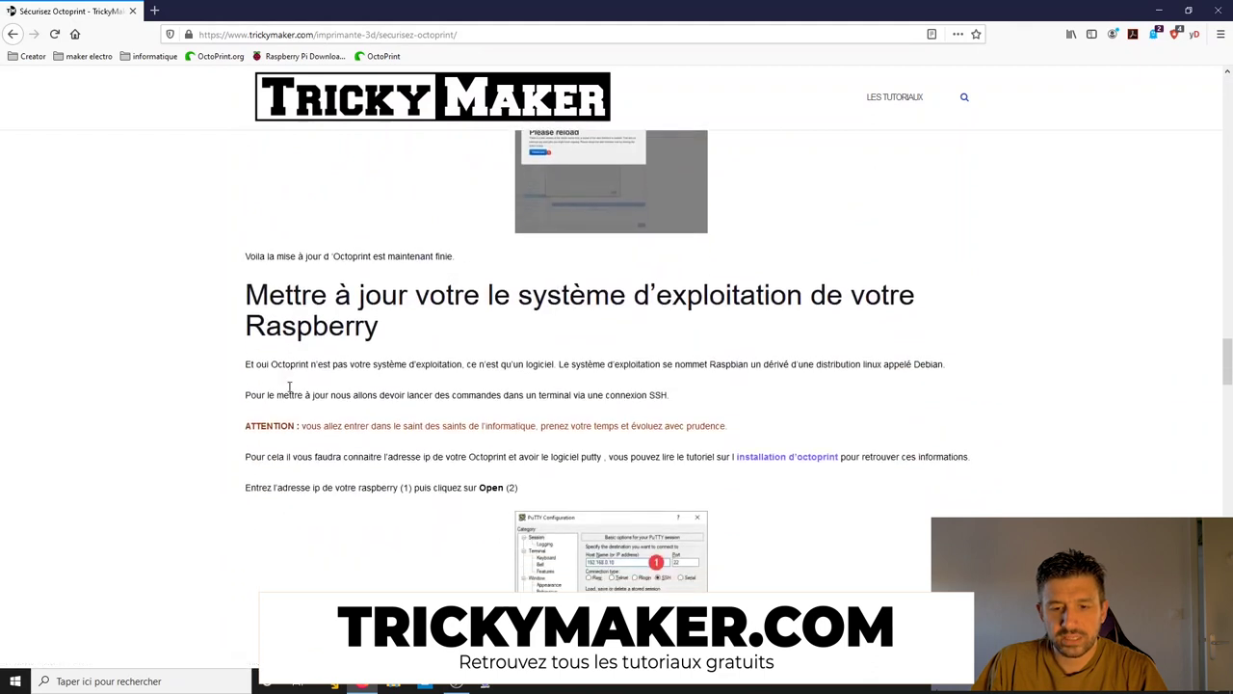
scroll(289, 390, "up", 2)
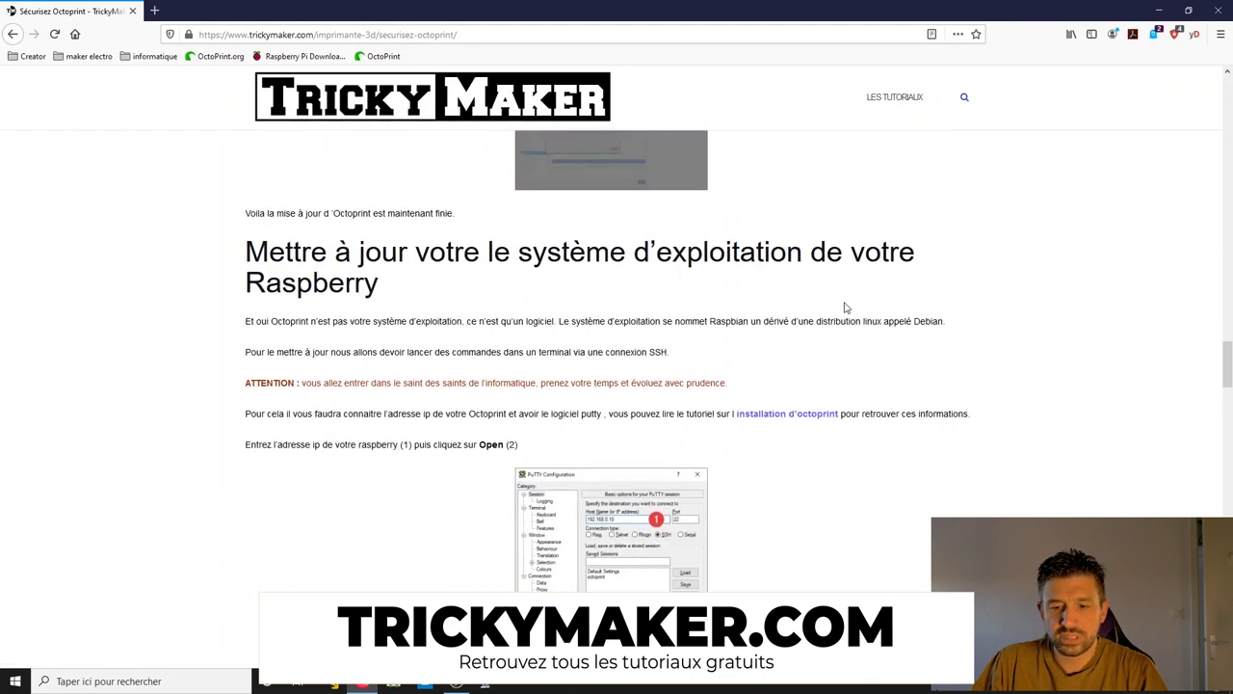
scroll(738, 341, "down", 8)
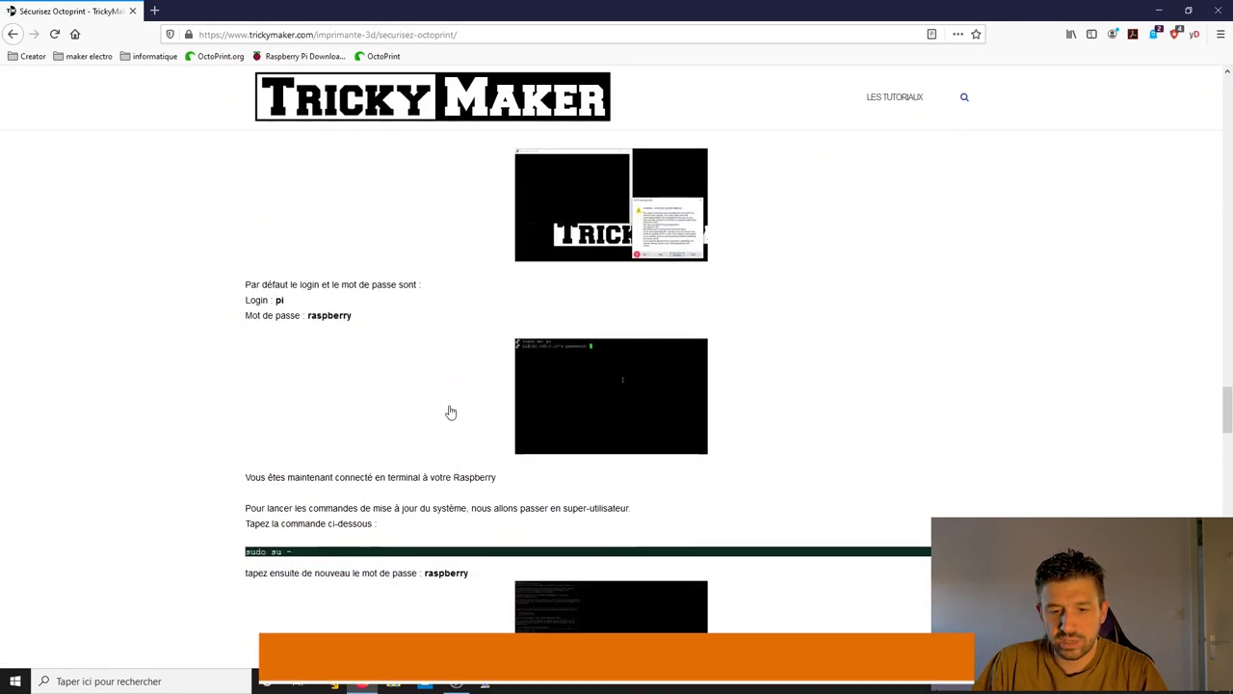
scroll(450, 413, "down", 5)
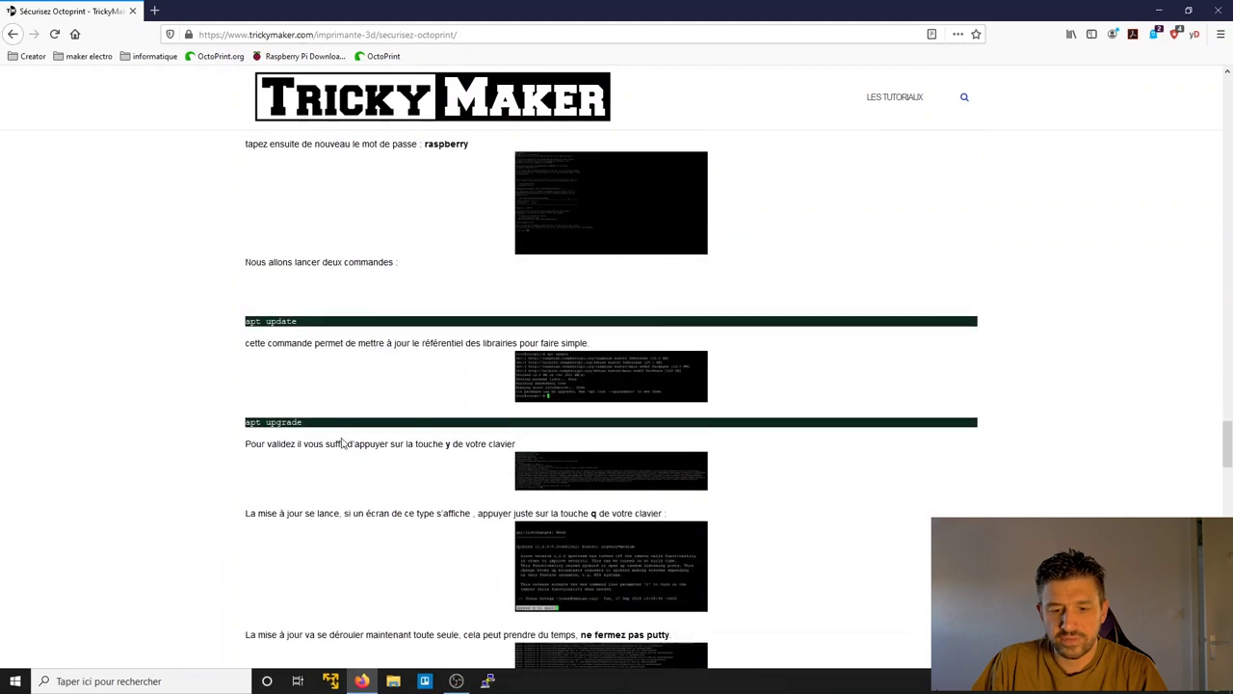
scroll(332, 414, "down", 2)
scroll(410, 419, "up", 2)
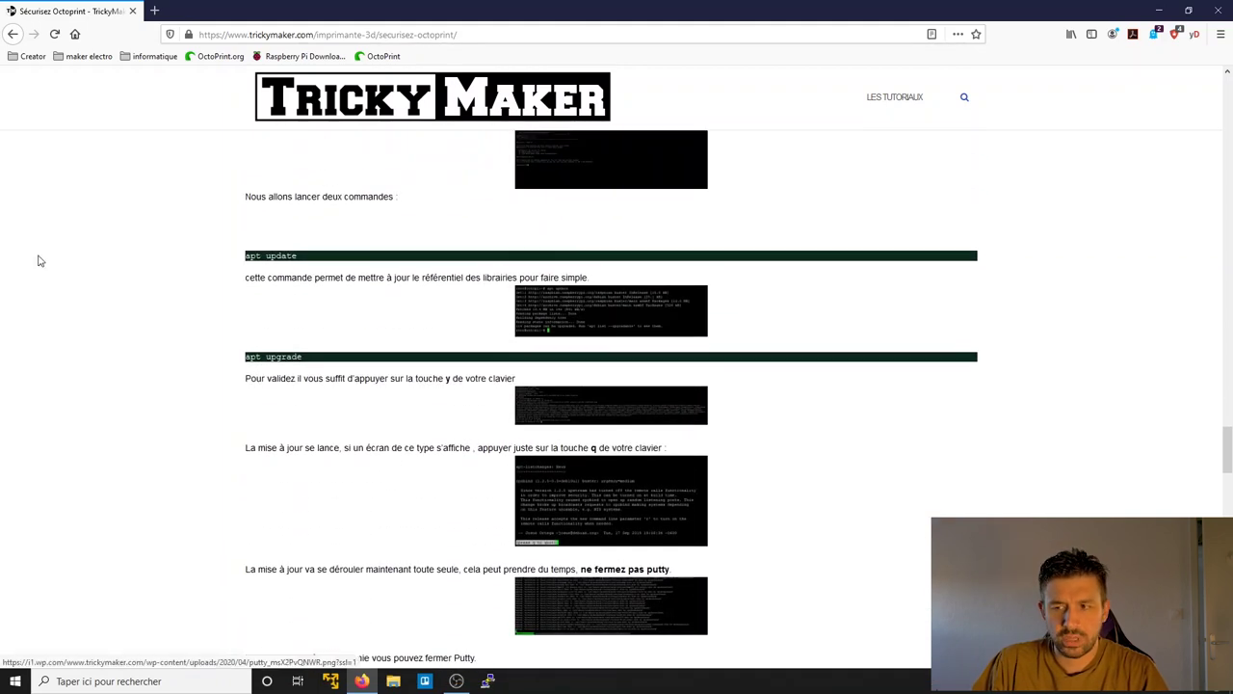
Open OctoPrint at 192.168.0.10 in a new browser tab and log in with the saved account credentials
left_click(154, 11)
type("192.")
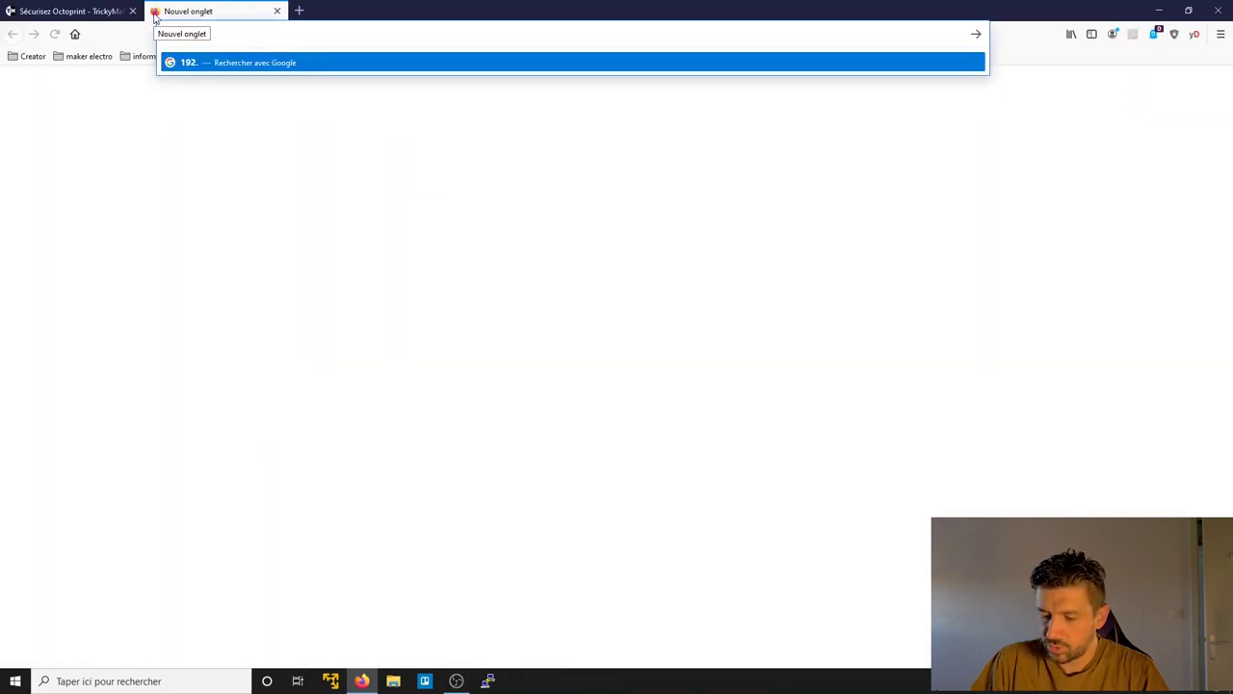
type("168.0.10")
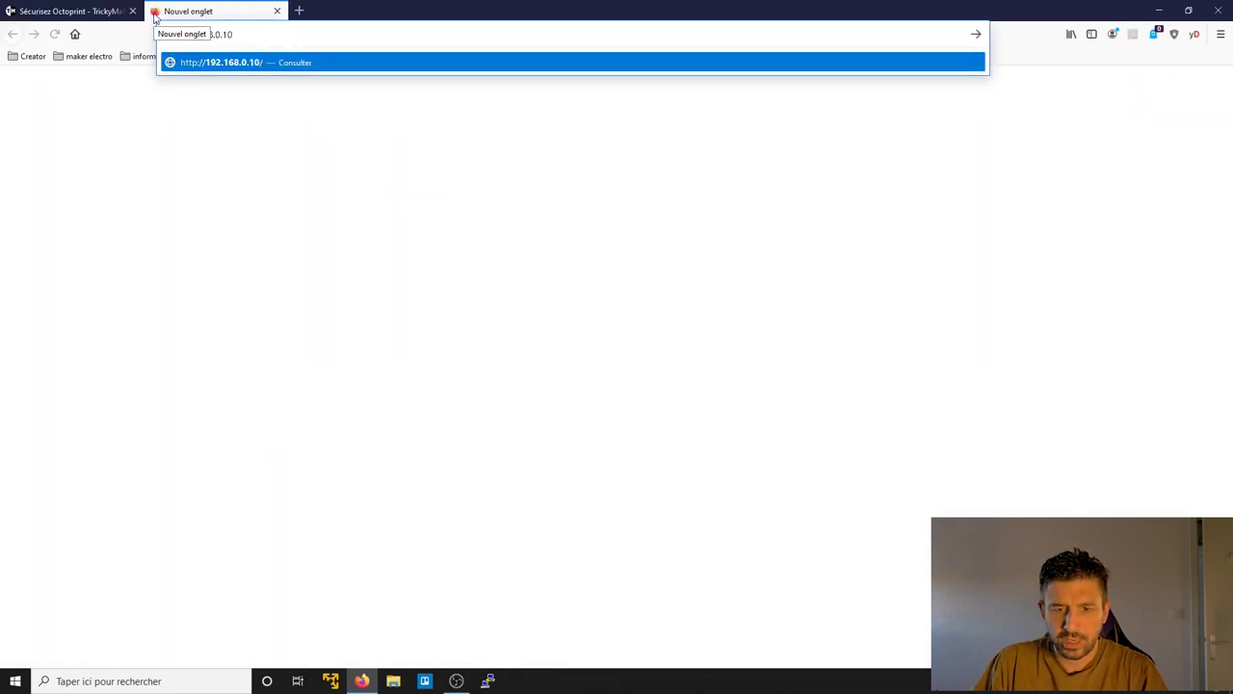
key("Return")
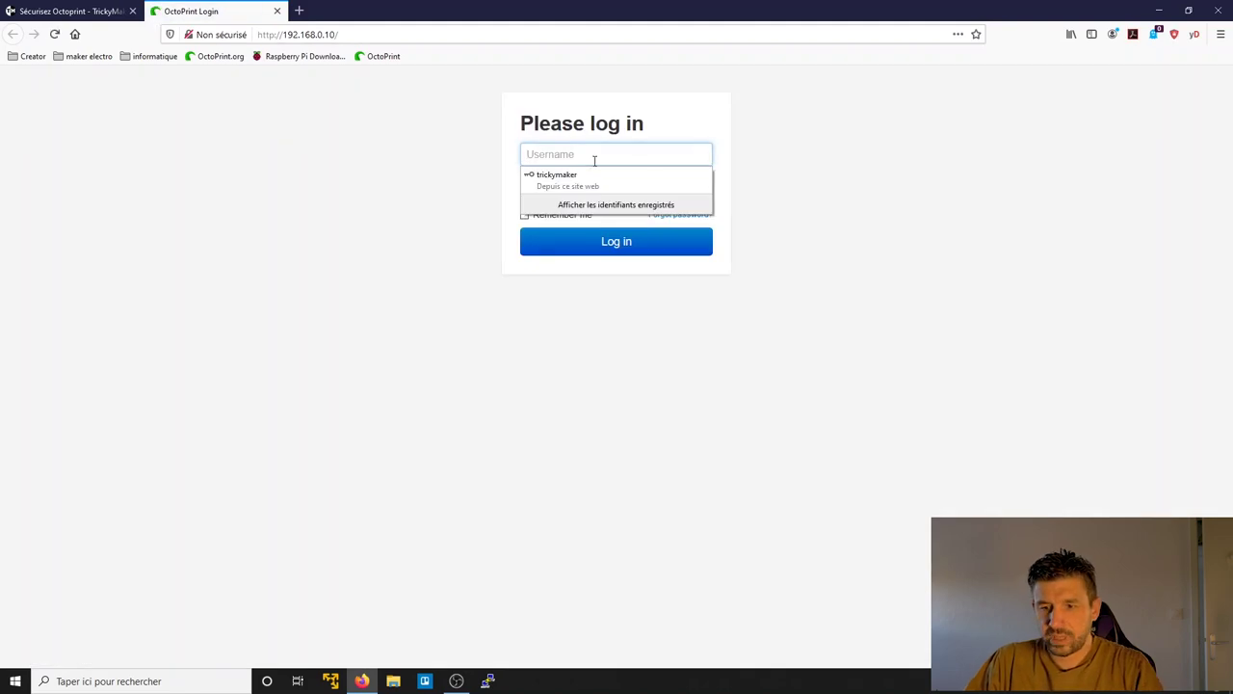
left_click(589, 183)
left_click(613, 237)
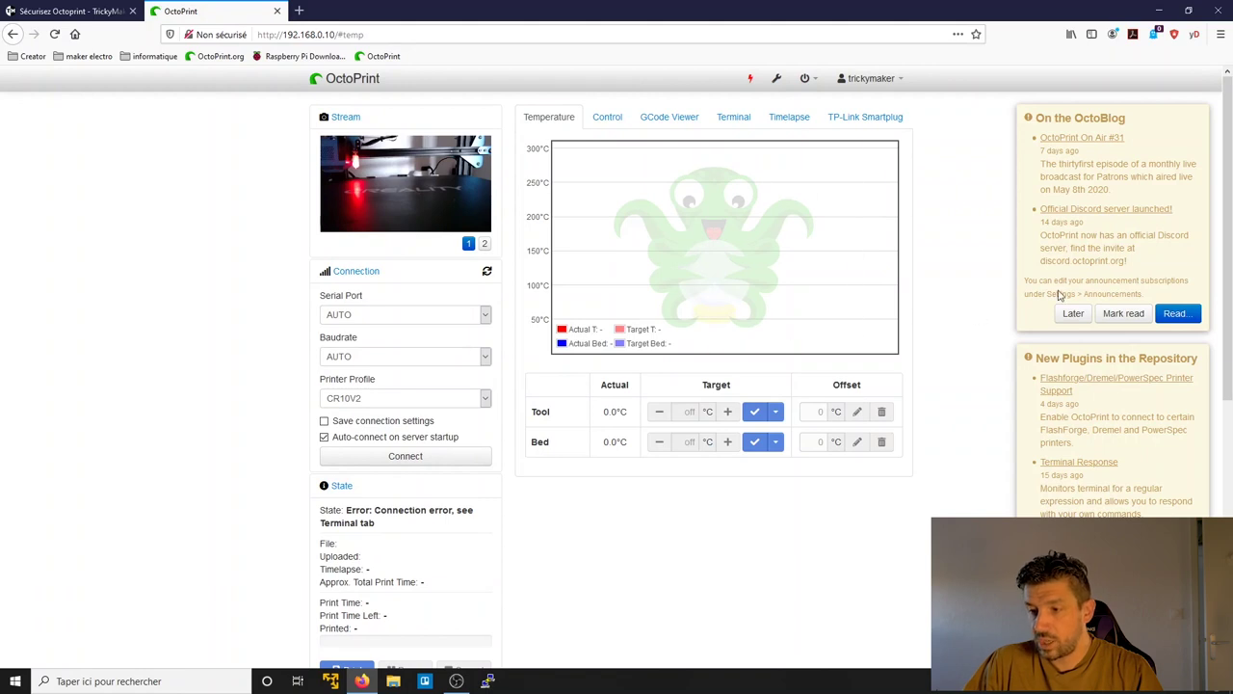
Postpone the OctoBlog and new plugins announcements and ignore the update notification
left_click(1075, 320)
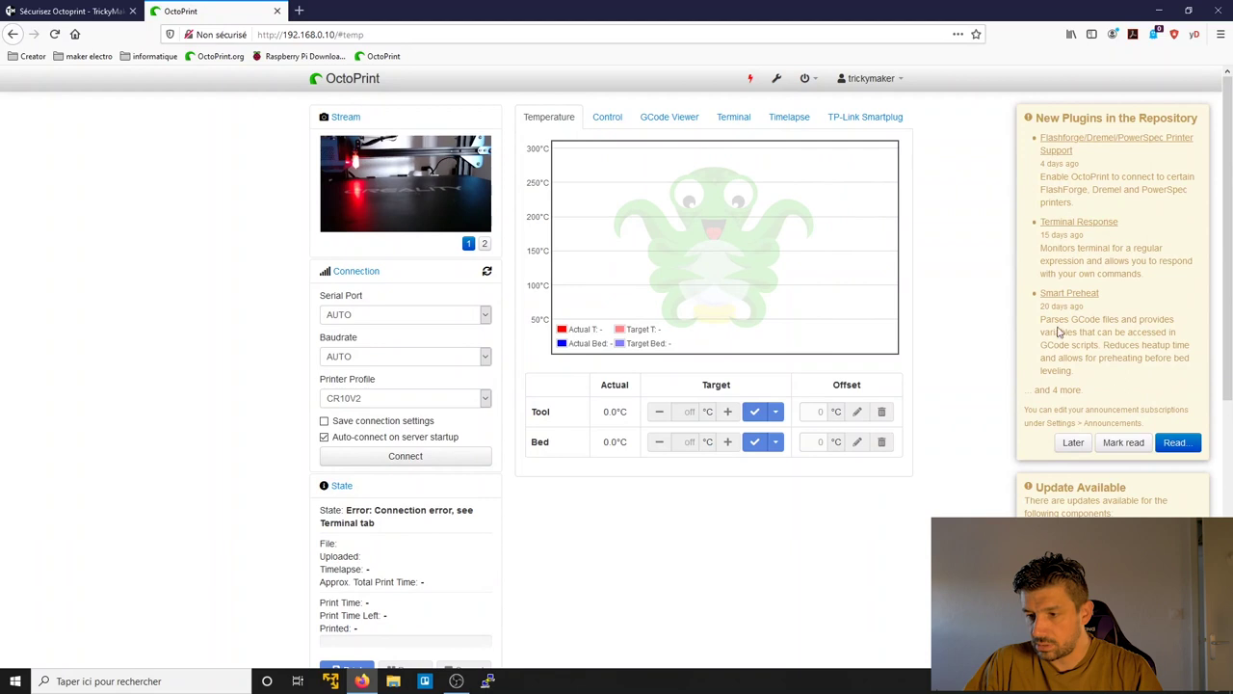
left_click(1072, 444)
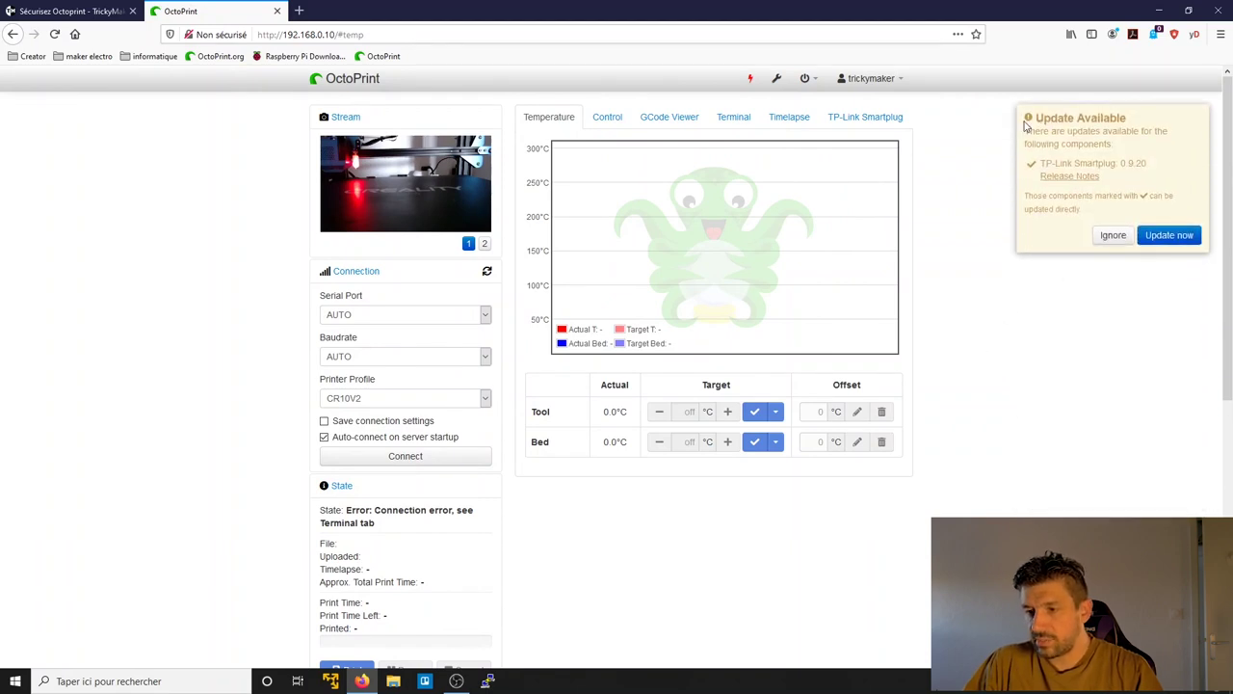
left_click(1115, 236)
Update all components from OctoPrint's Software Update settings, including TP-Link Smartplug 0.9.20, accept the server restart and reconnect
left_click(776, 79)
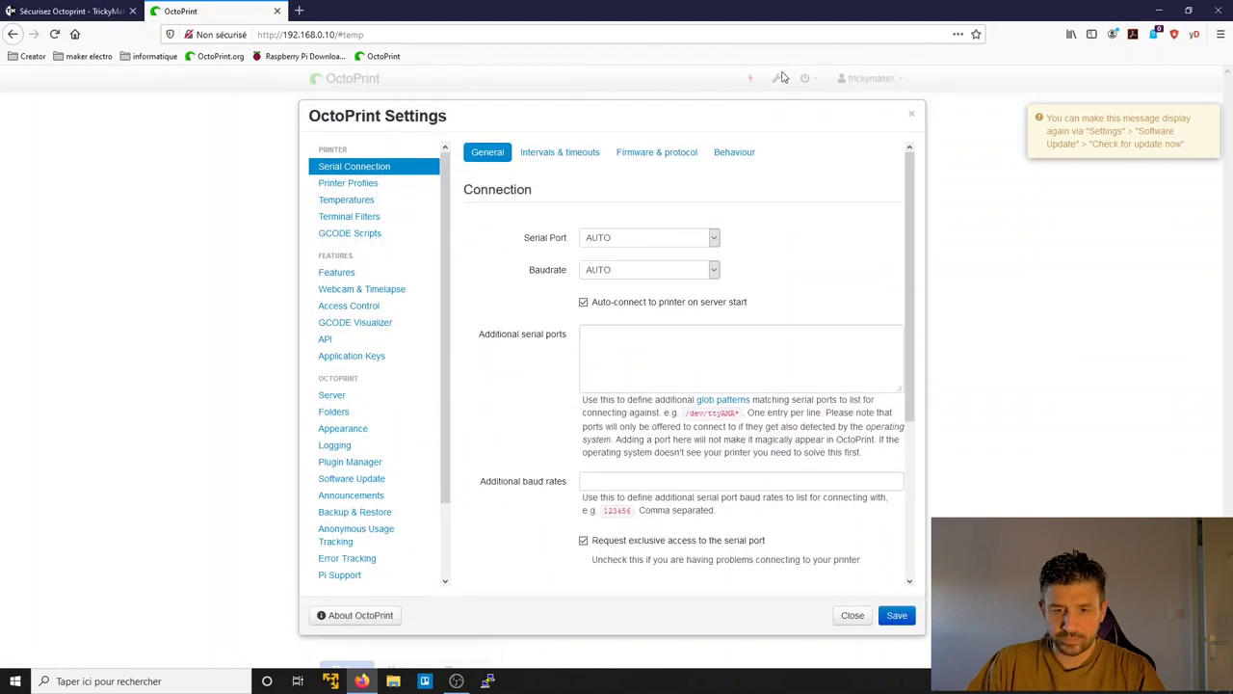
scroll(409, 255, "down", 1)
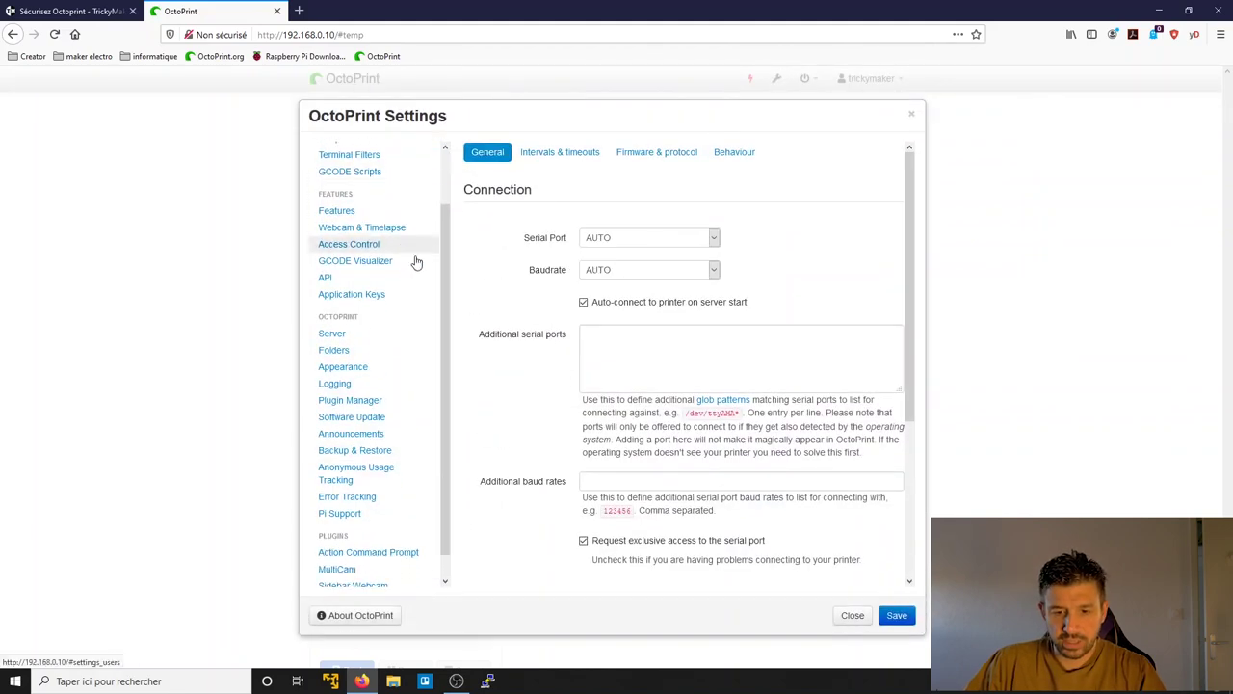
left_click(362, 420)
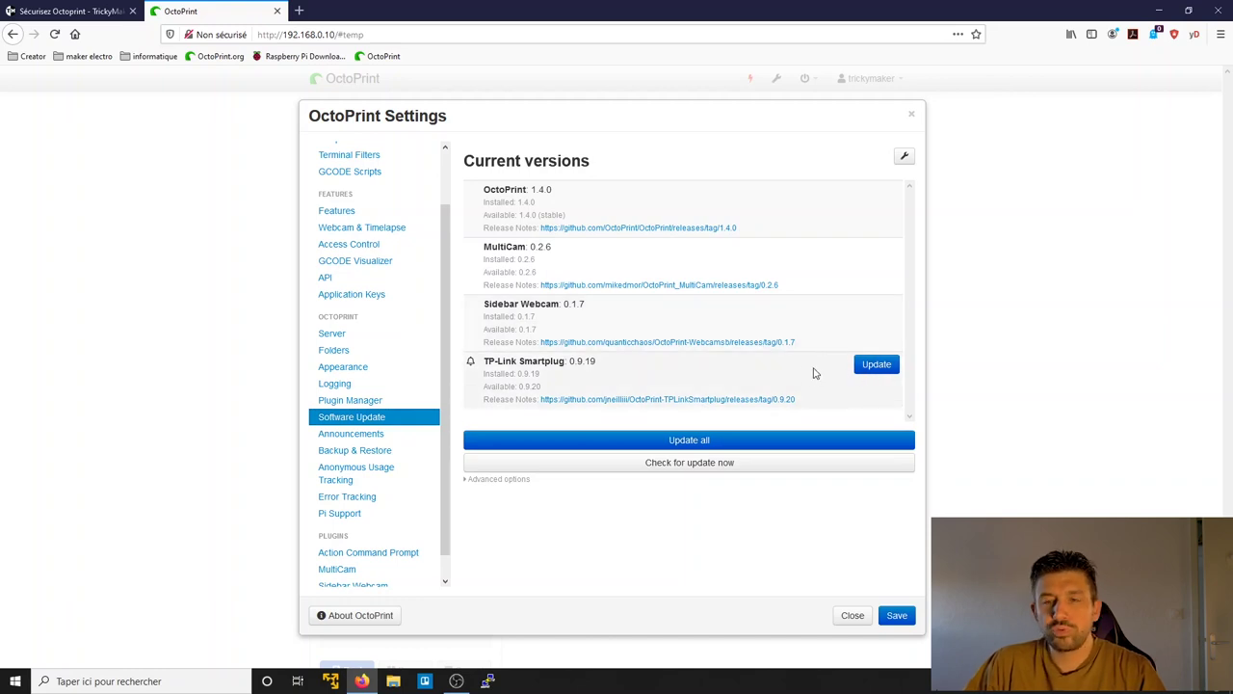
left_click(677, 443)
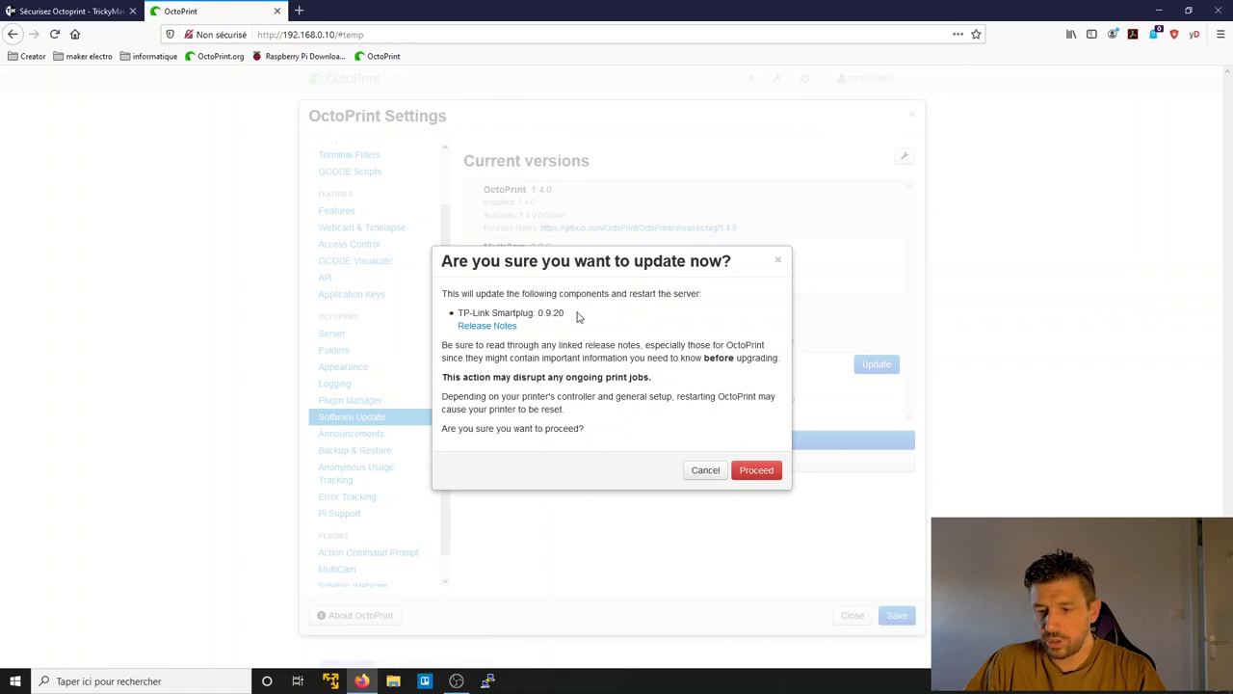
left_click(757, 470)
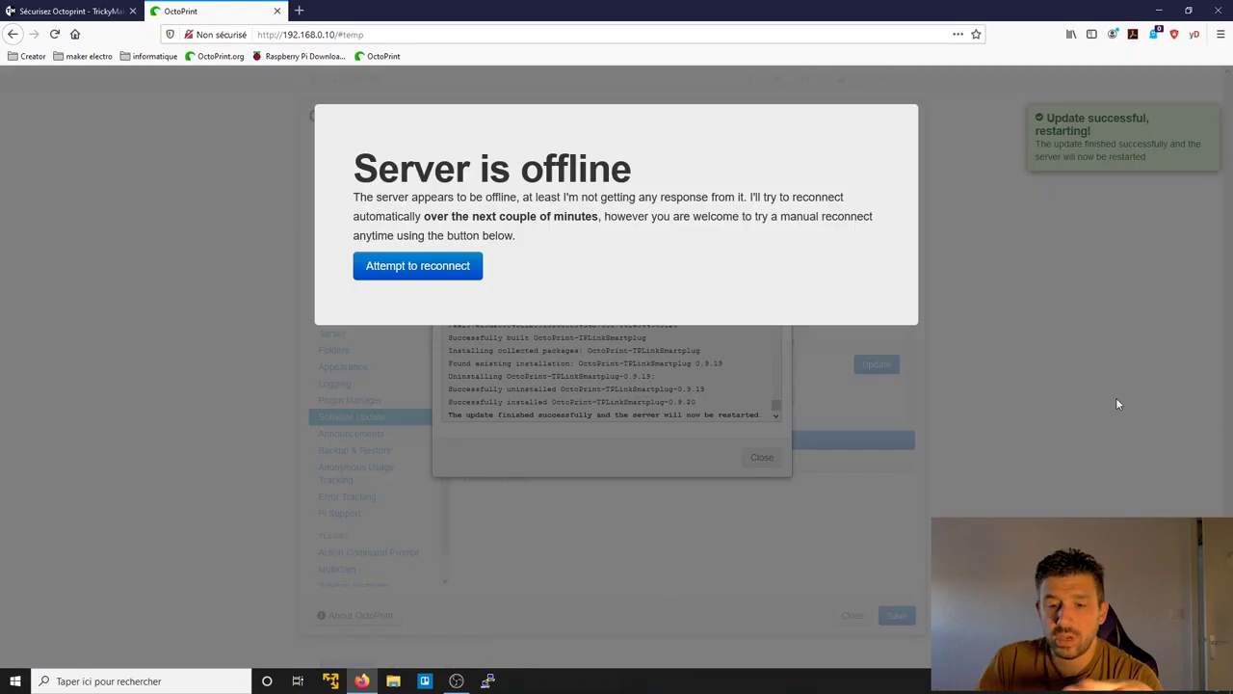
left_click(402, 268)
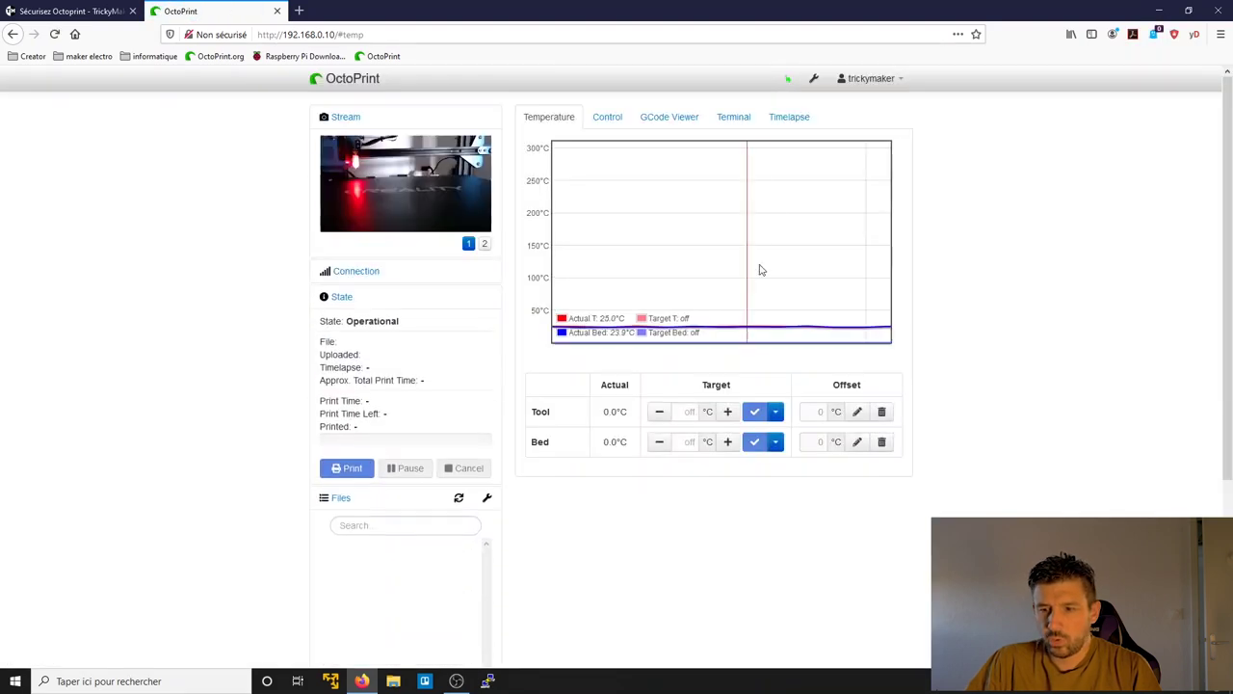
Look at the system power options, and mark the OctoBlog and new plugins announcements as read
left_click(806, 78)
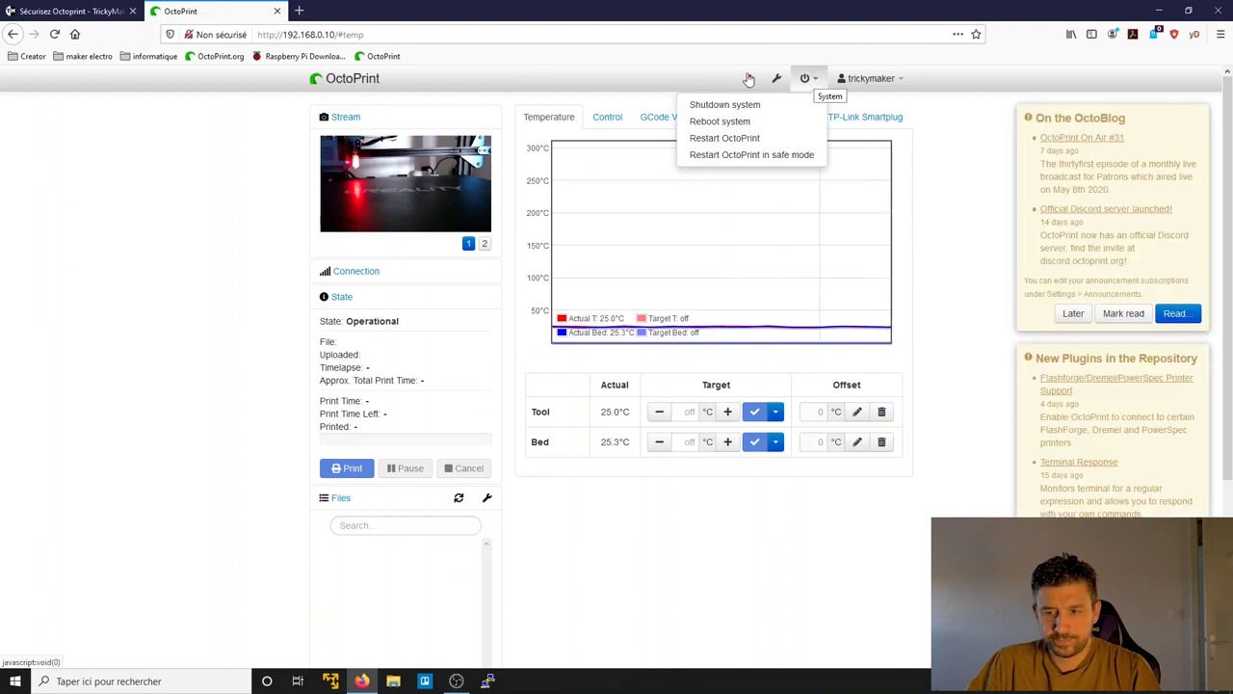
left_click(1124, 314)
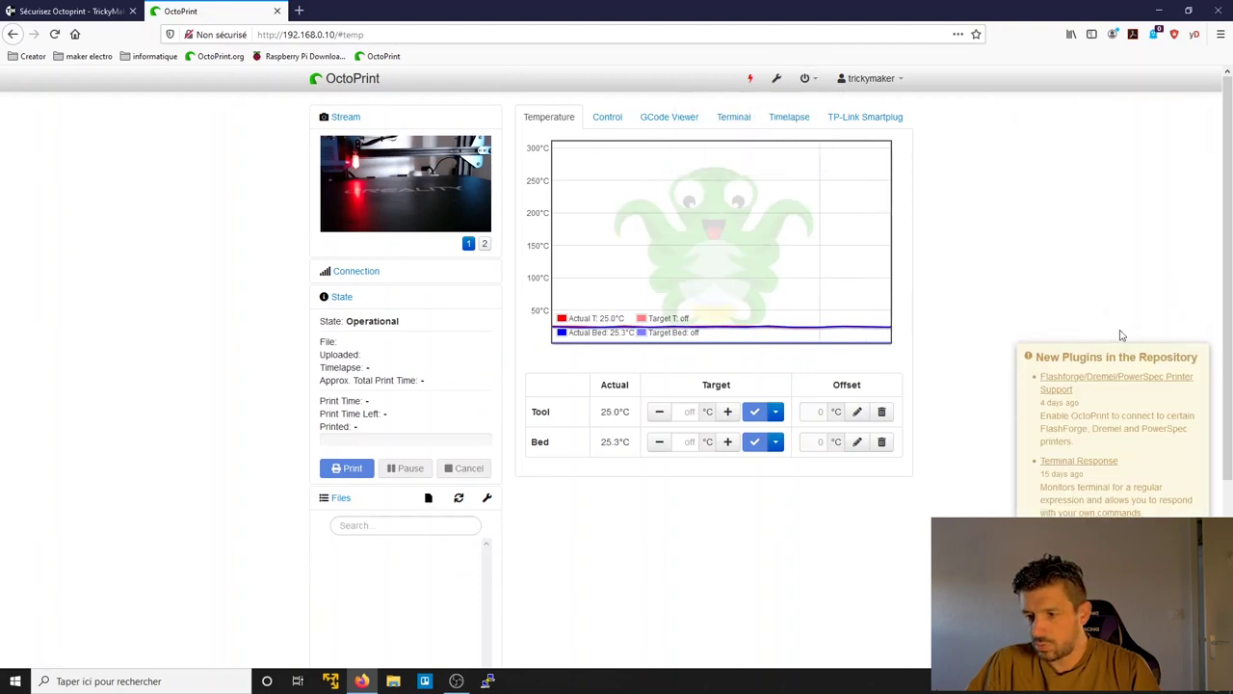
left_click(1120, 442)
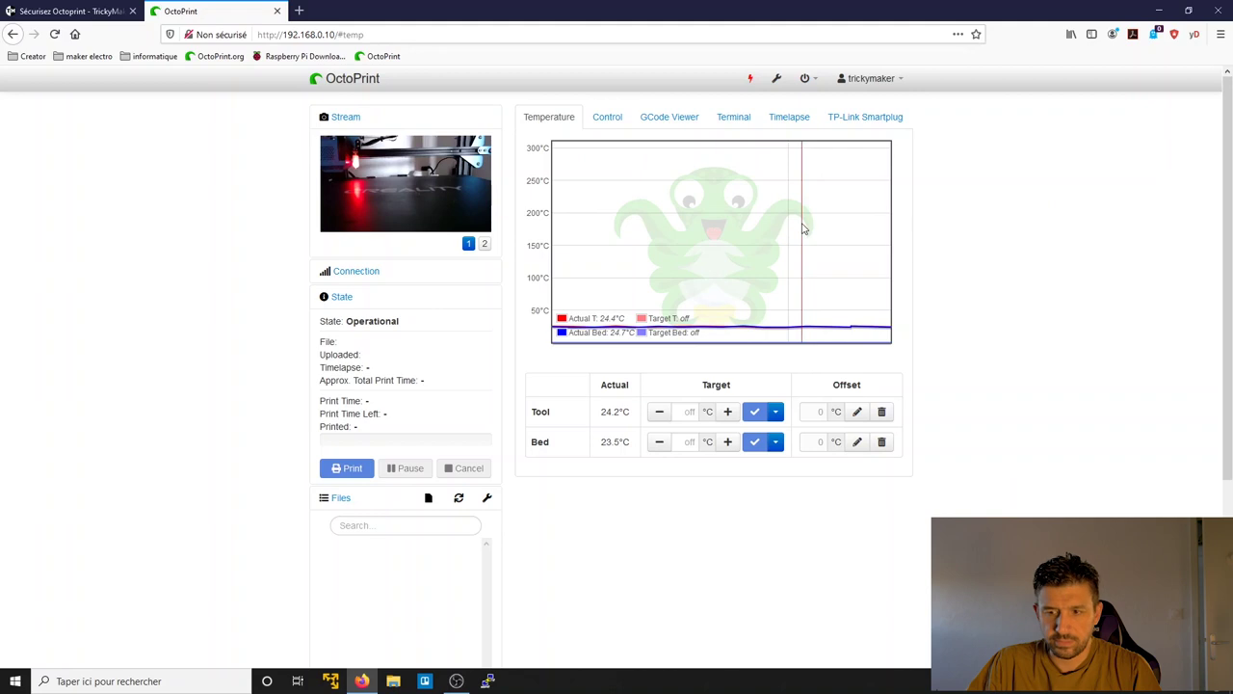
Open the Backup & Restore page of the OctoPrint settings and check the existing backups section
left_click(777, 78)
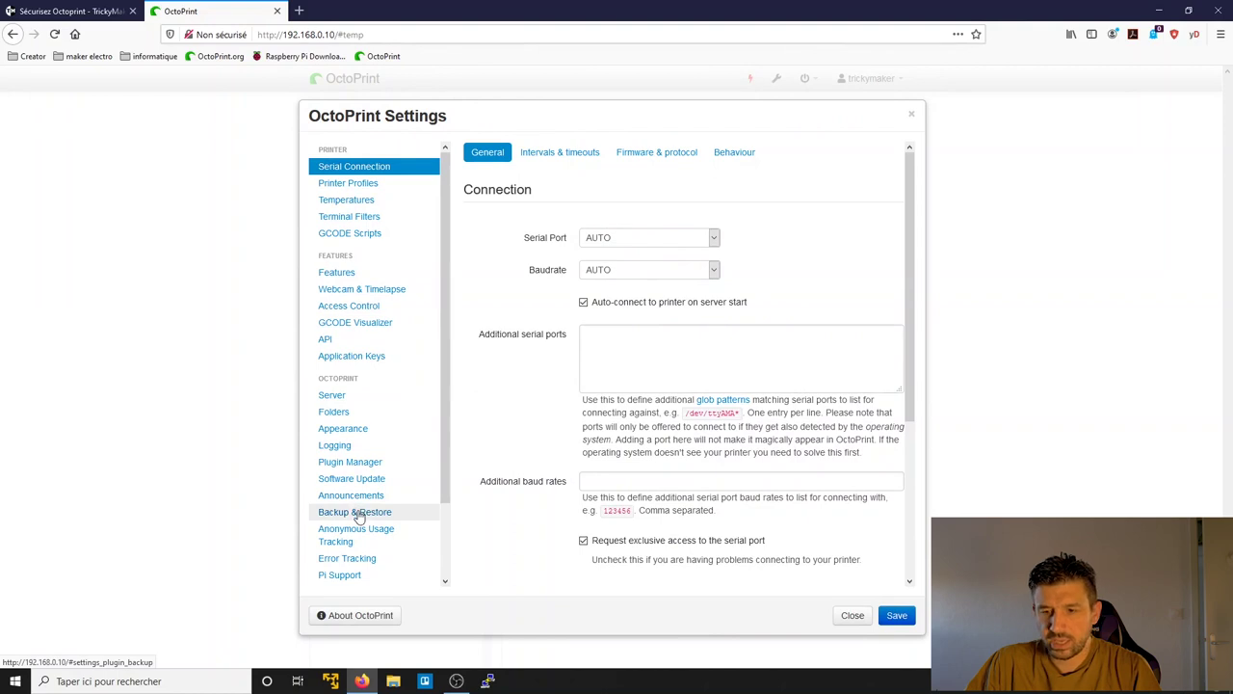
left_click(357, 514)
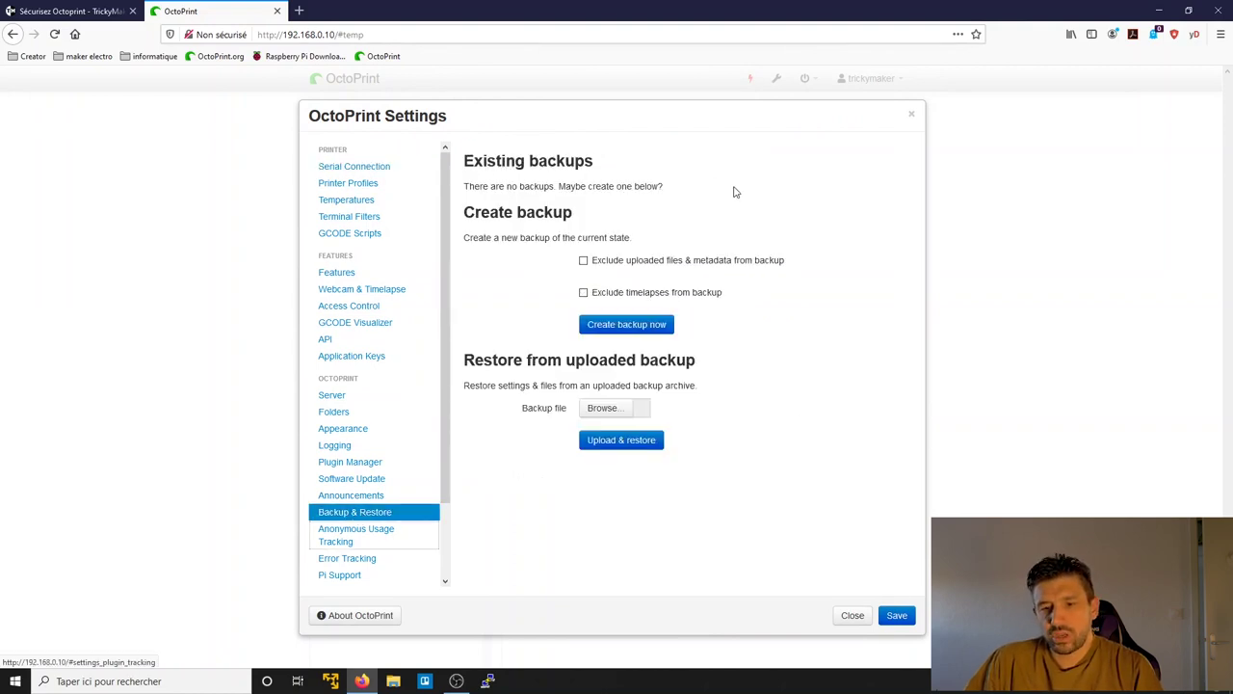
left_click_drag(469, 188, 674, 191)
left_click(686, 195)
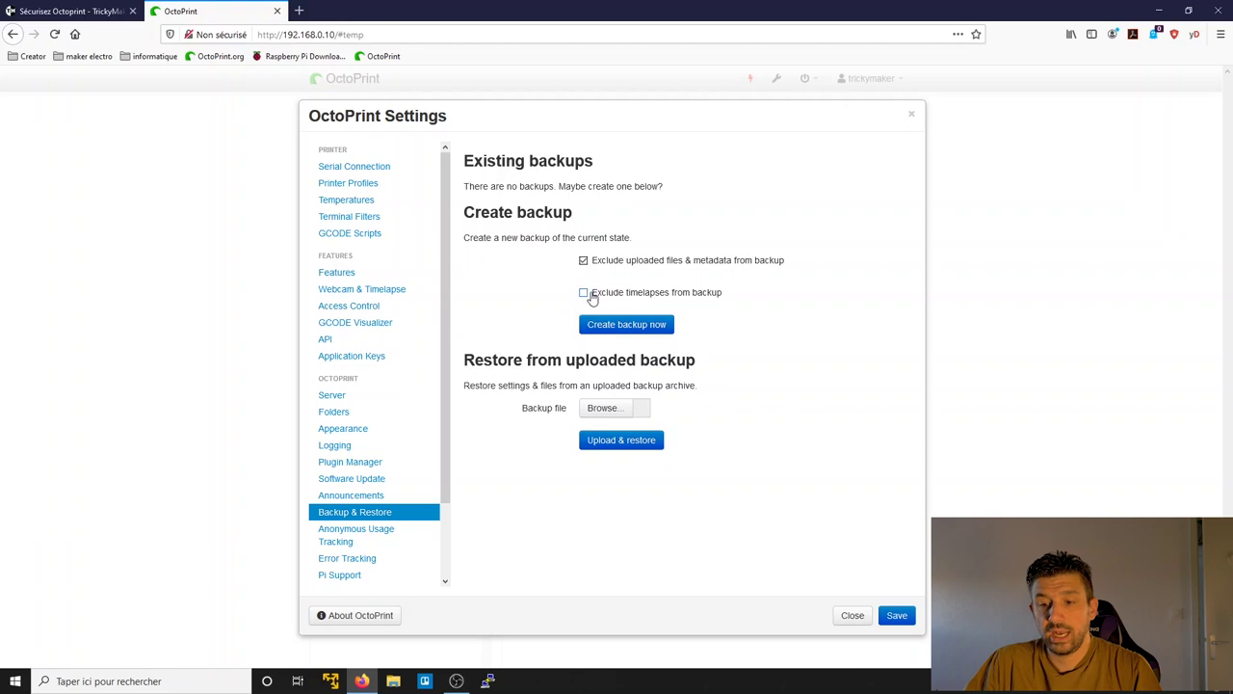
Toggle the exclusion options for uploaded files and timelapses, and create a backup of the current OctoPrint state
left_click(584, 294)
left_click(584, 261)
left_click(584, 291)
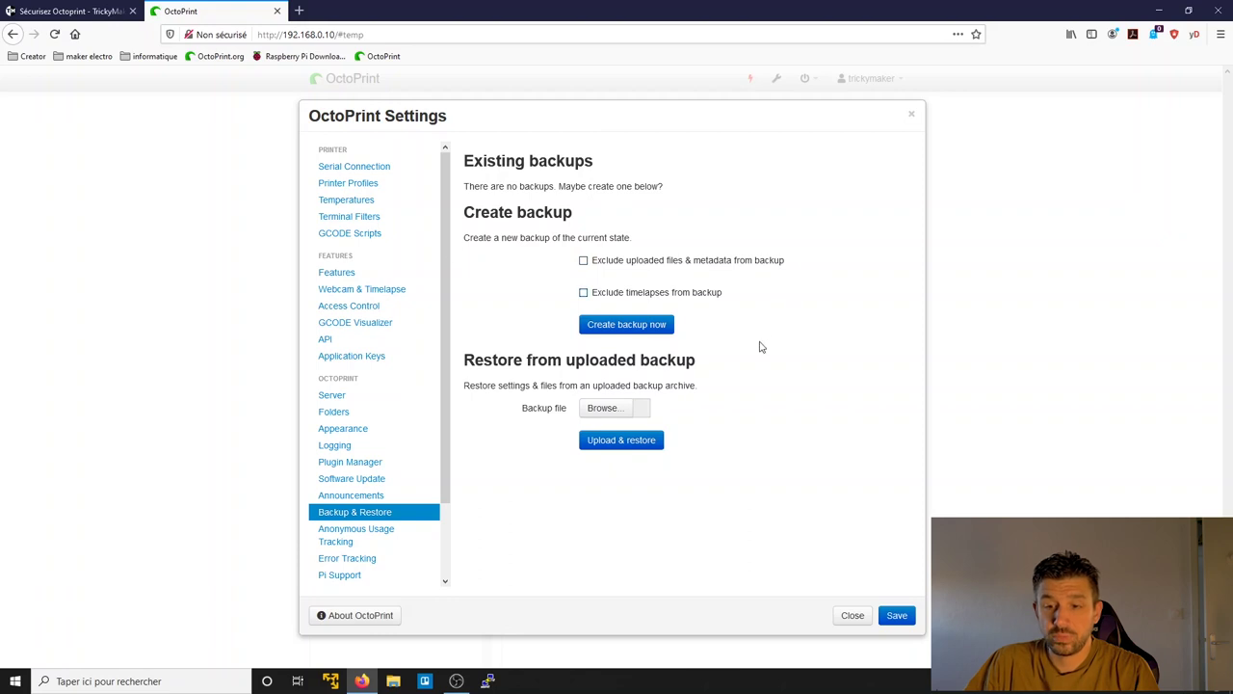
left_click(583, 294)
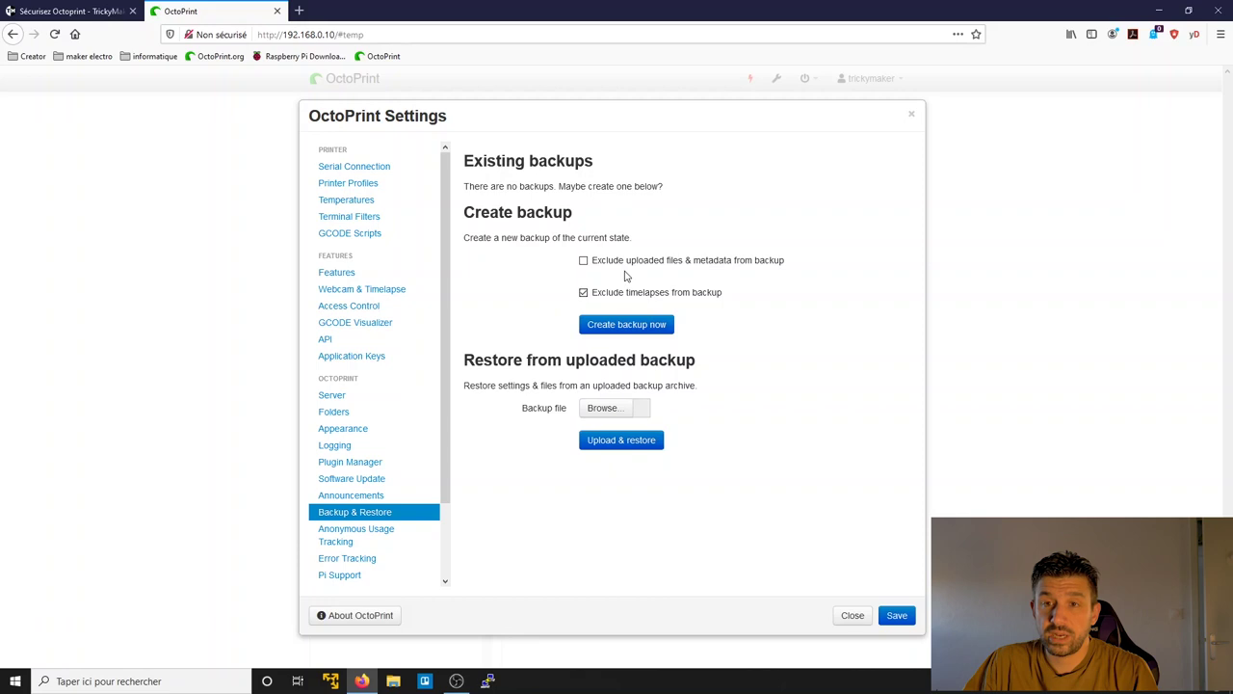
left_click(583, 261)
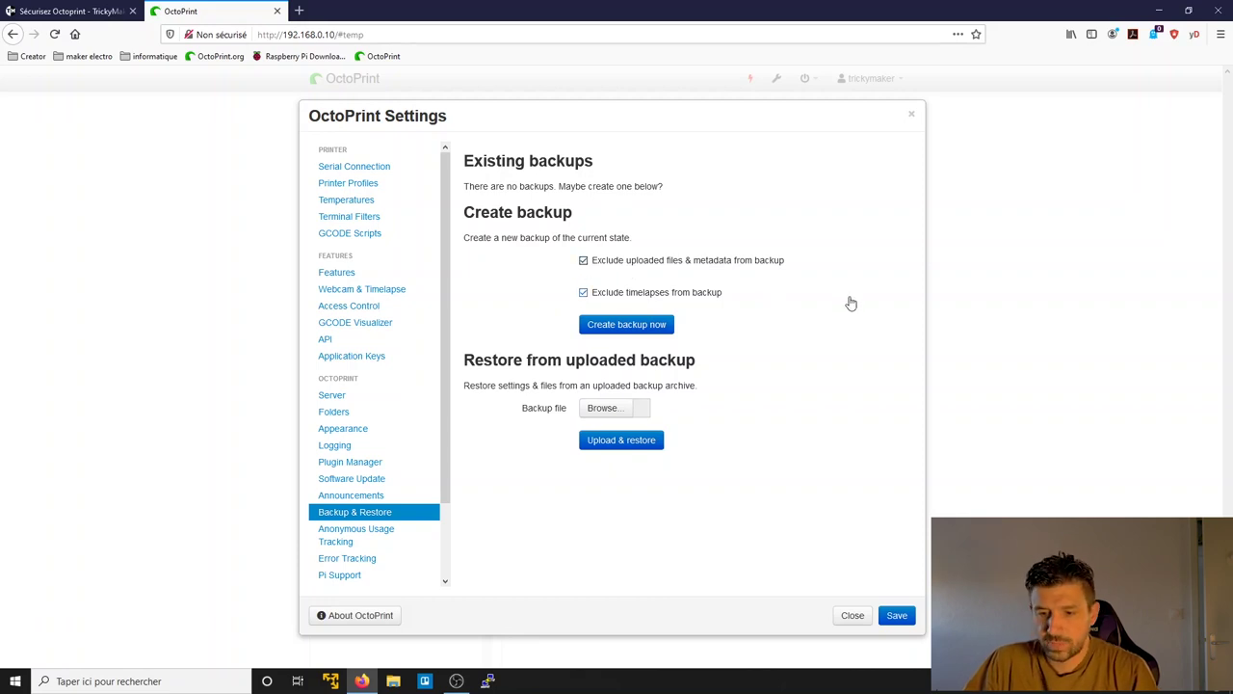
left_click(583, 262)
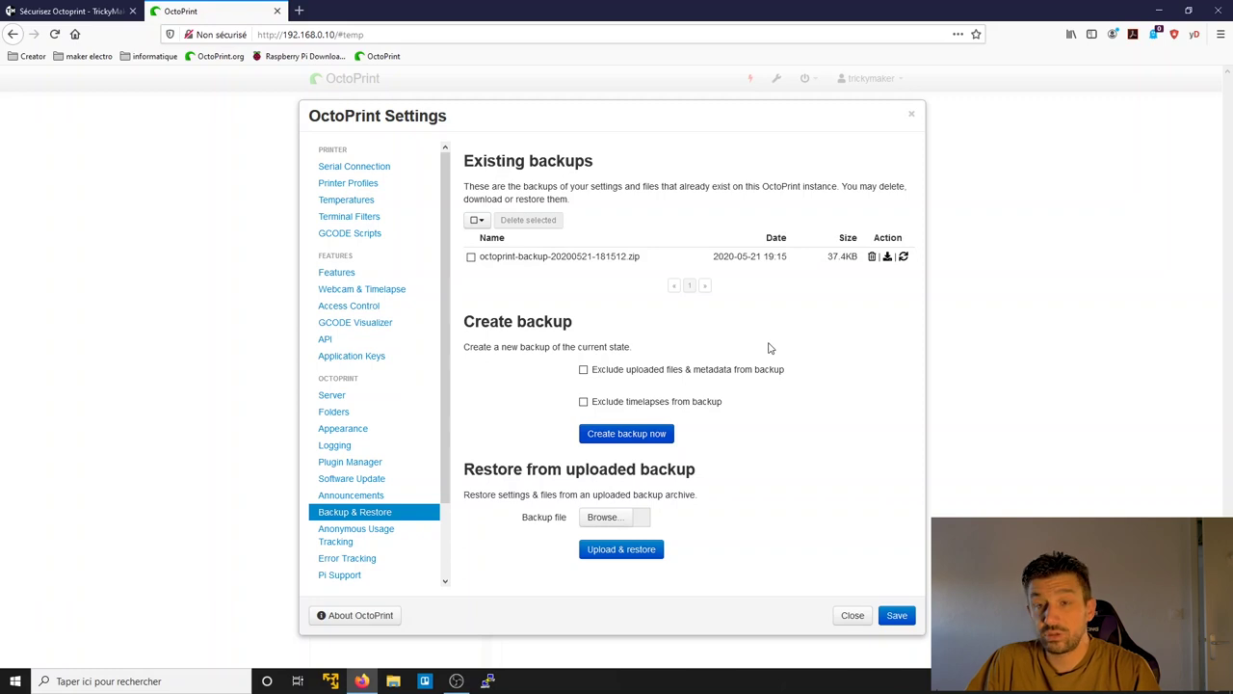
Download the backup octoprint-backup-20200521-181512.zip to the computer and reload the OctoPrint web interface
left_click(888, 257)
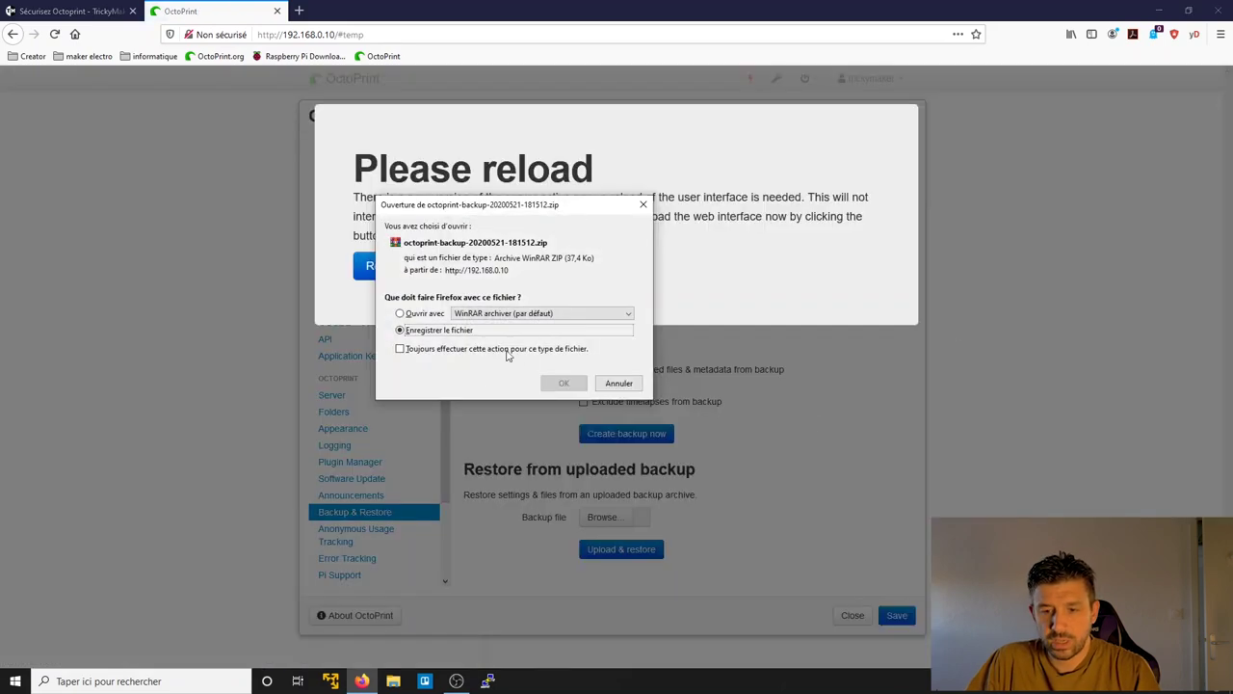
left_click(565, 384)
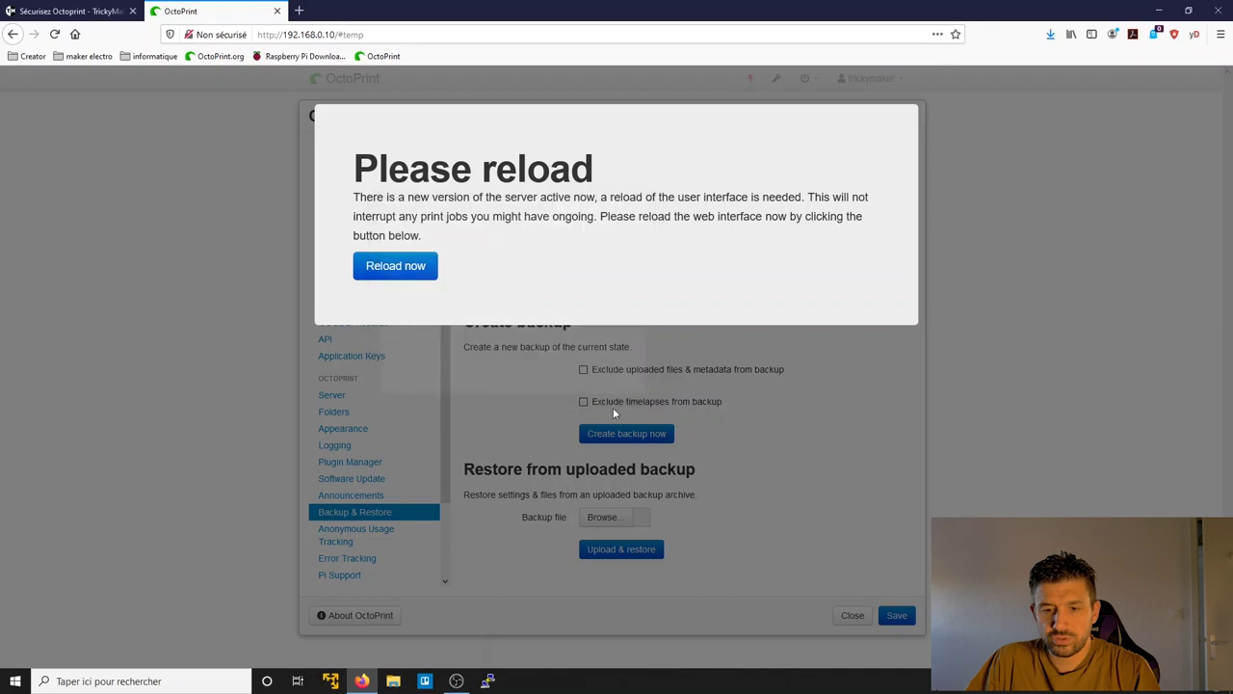
left_click(413, 267)
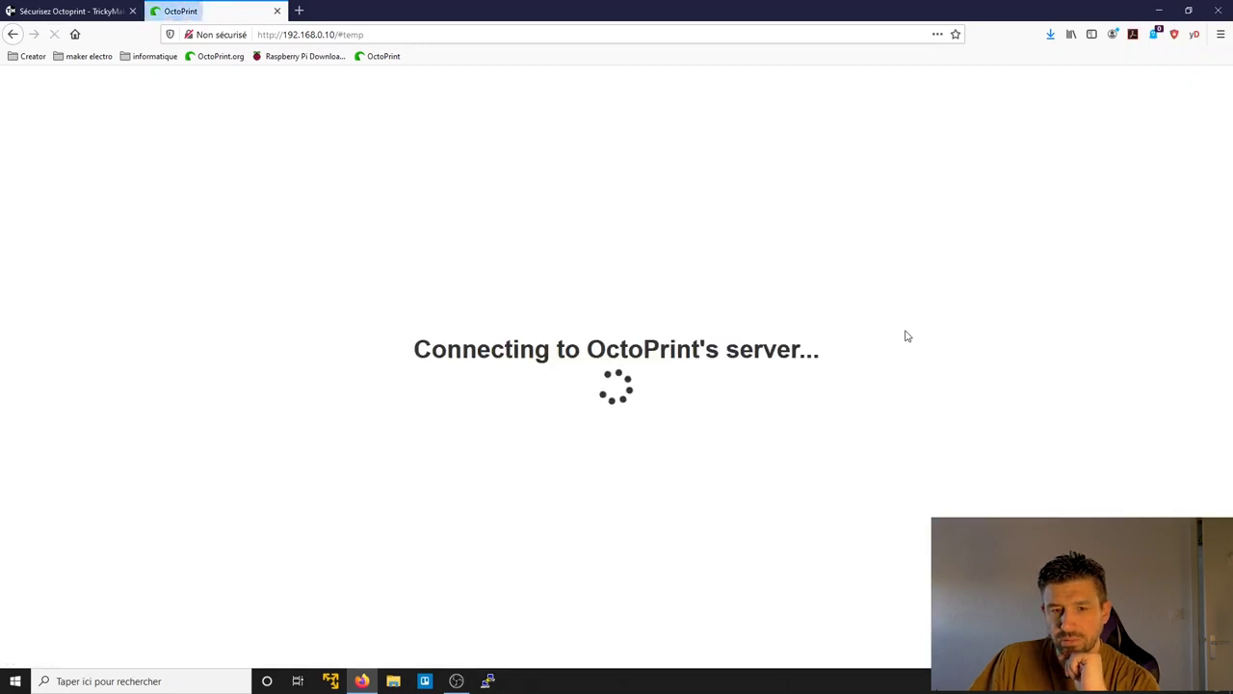
On the settings' Backup & Restore page, choose octoprint-backup-20200521-181512.zip from the Téléchargements folder as the restore file, and close the settings without restoring
left_click(776, 81)
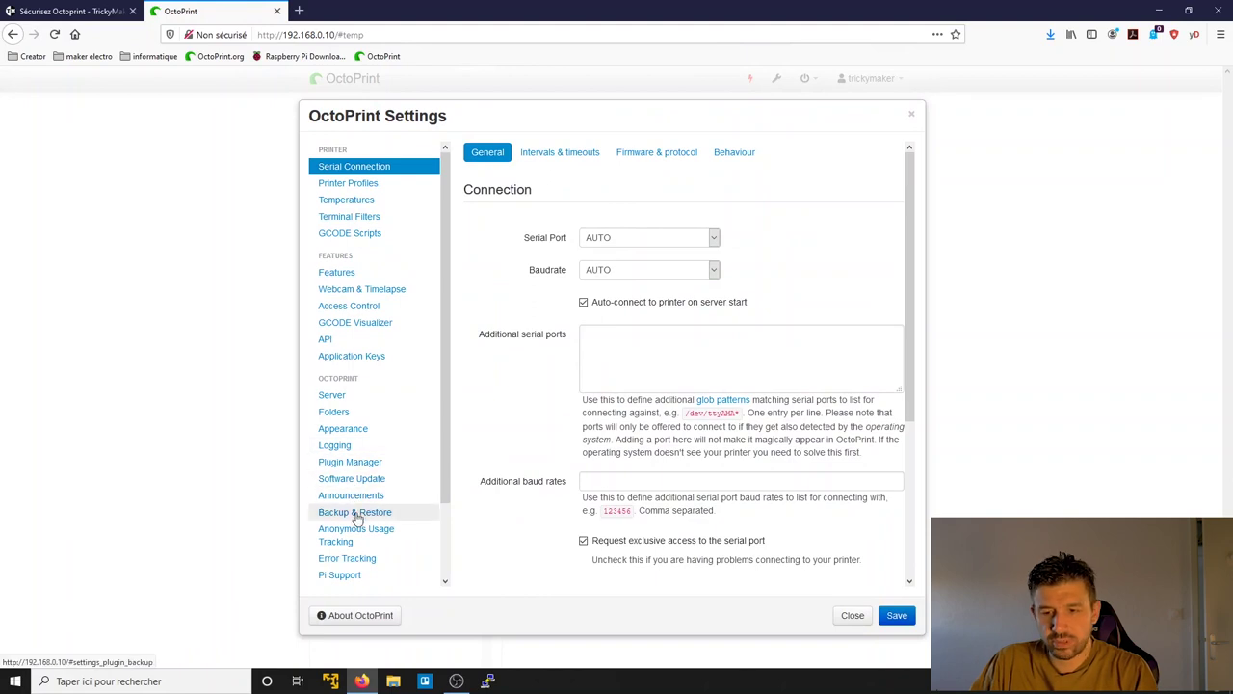
left_click(355, 514)
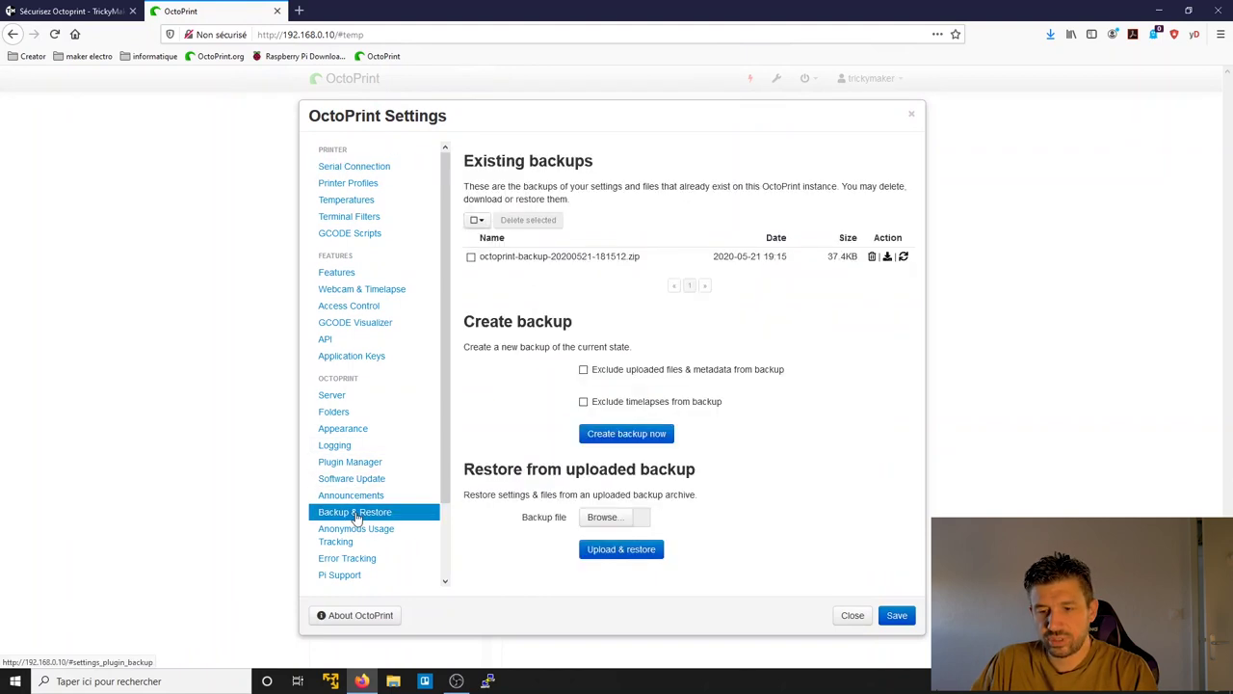
left_click(603, 517)
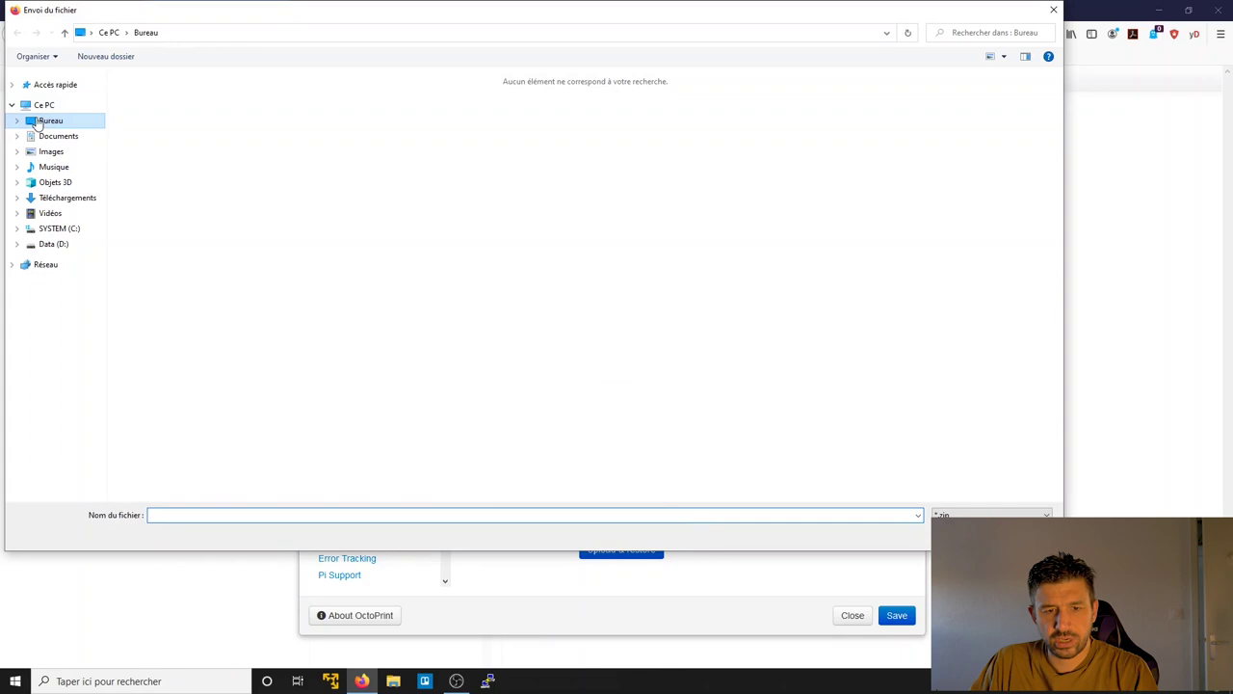
left_click(53, 198)
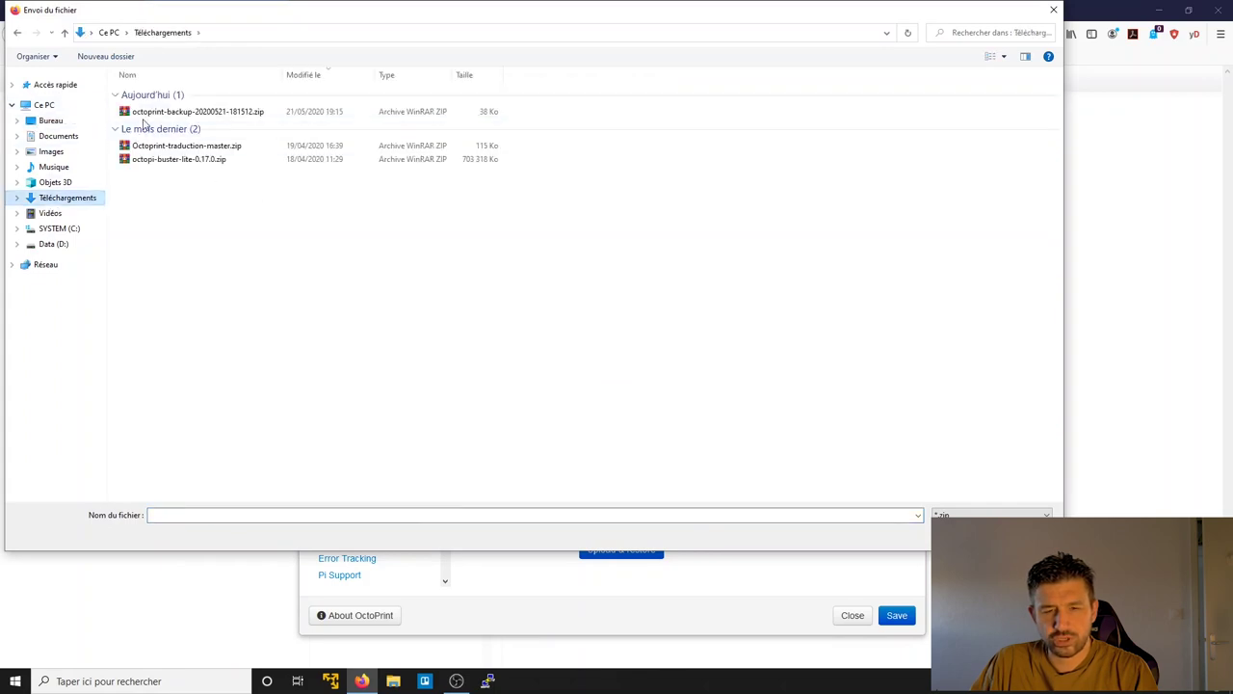
left_click(168, 113)
key("Return")
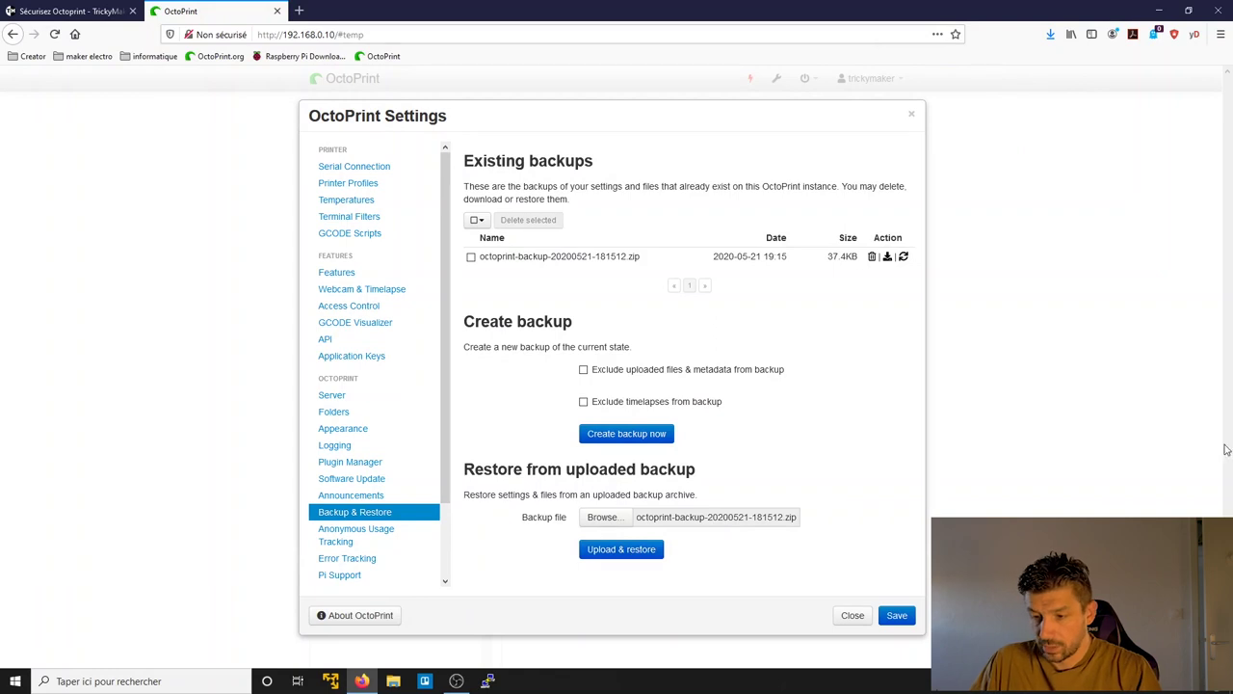
left_click(909, 119)
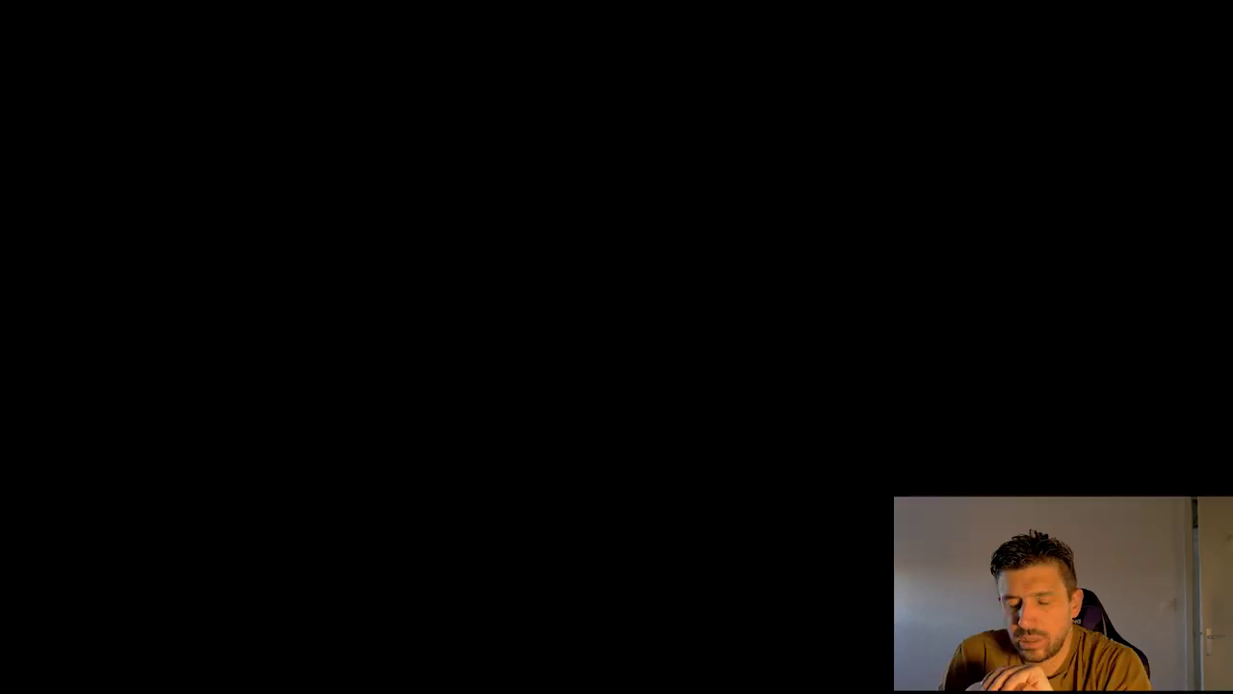